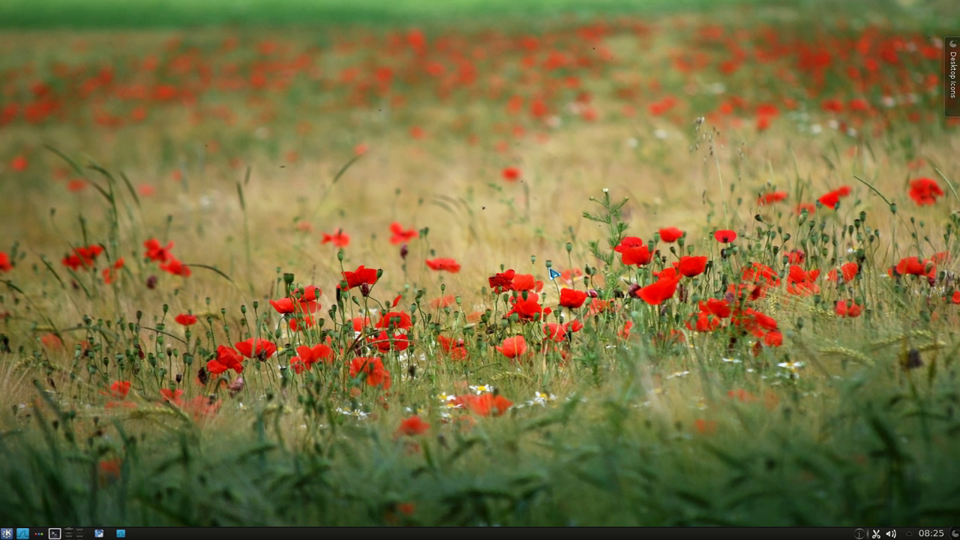
# Review the available desktop layouts in the desktop settings, keeping Grouping Desktop.
pyautogui.rightClick(447, 161)
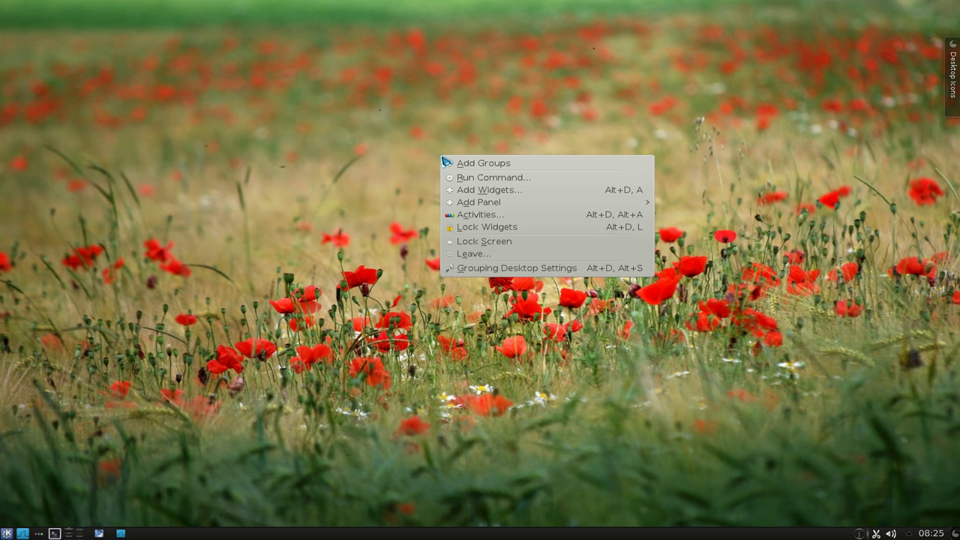
pyautogui.click(509, 268)
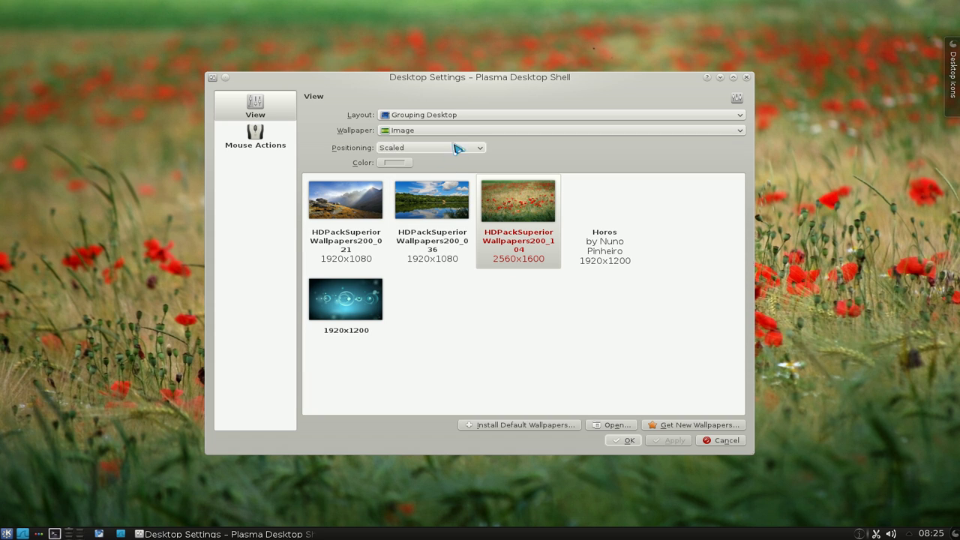
pyautogui.click(489, 116)
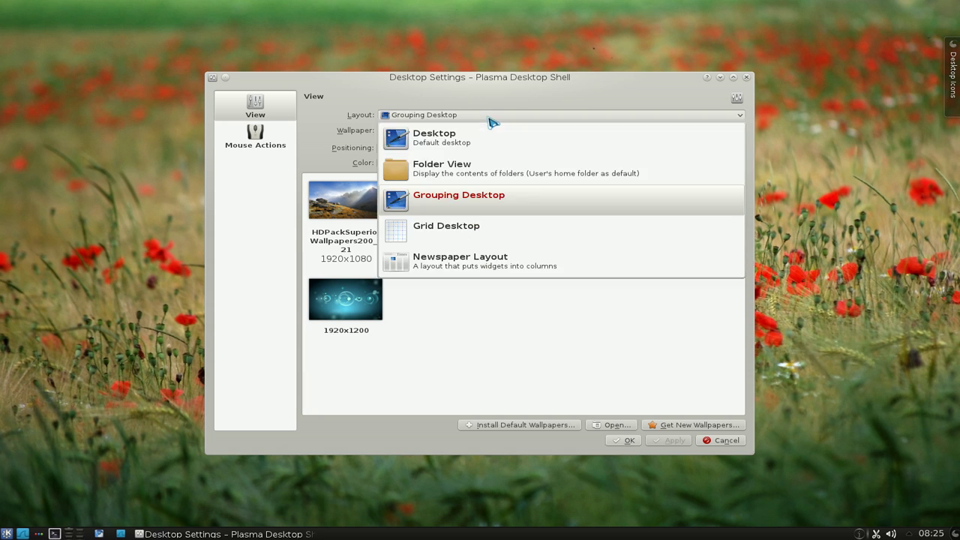
pyautogui.click(495, 209)
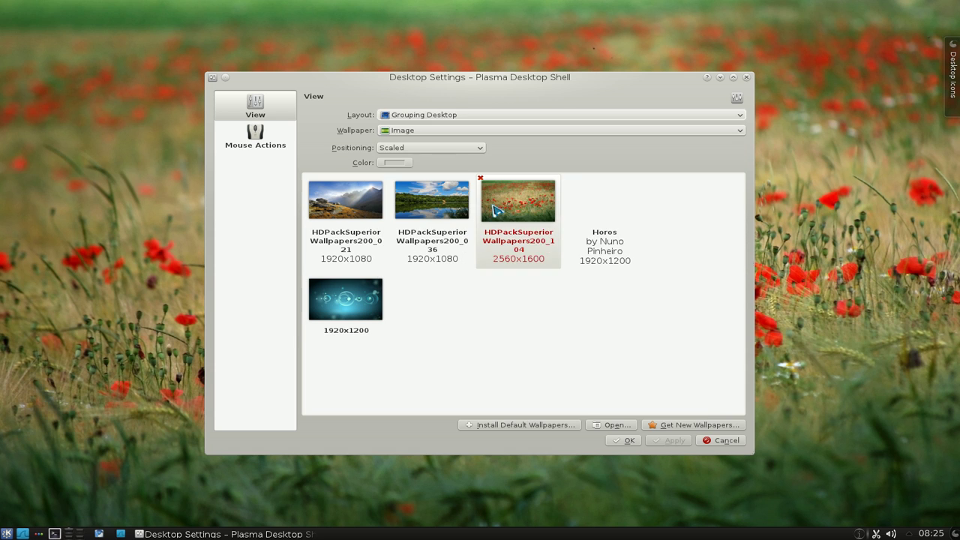
# Dismiss the settings unchanged and bring up the widget group types panel.
pyautogui.click(717, 441)
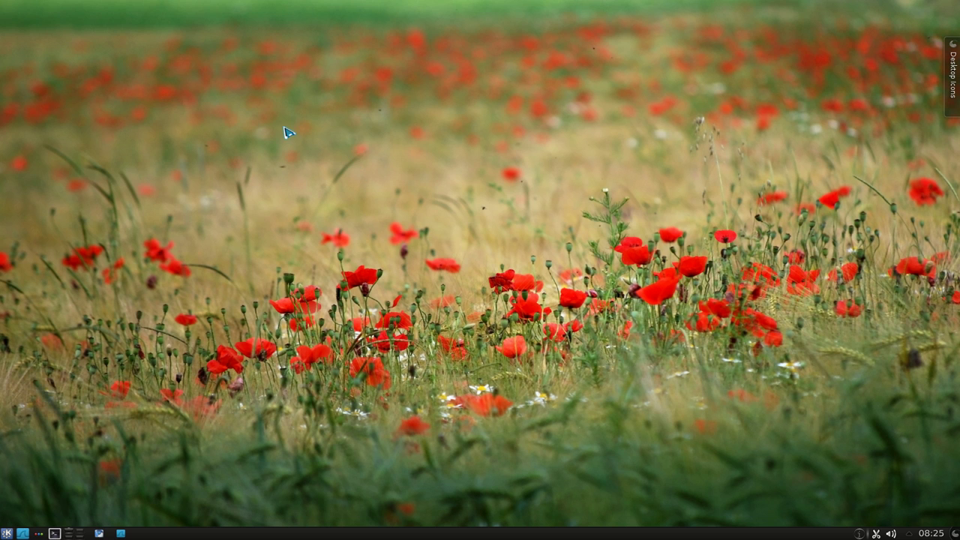
pyautogui.rightClick(324, 114)
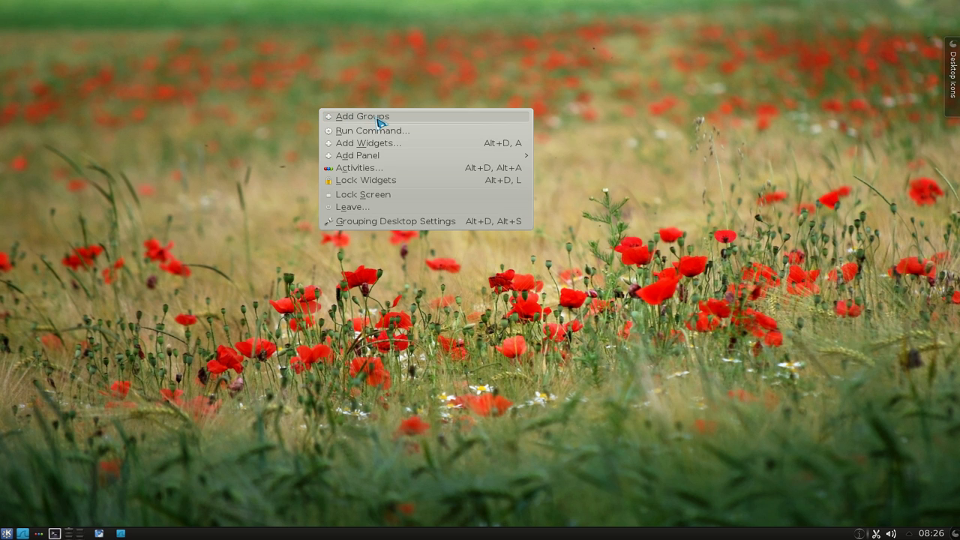
pyautogui.click(398, 126)
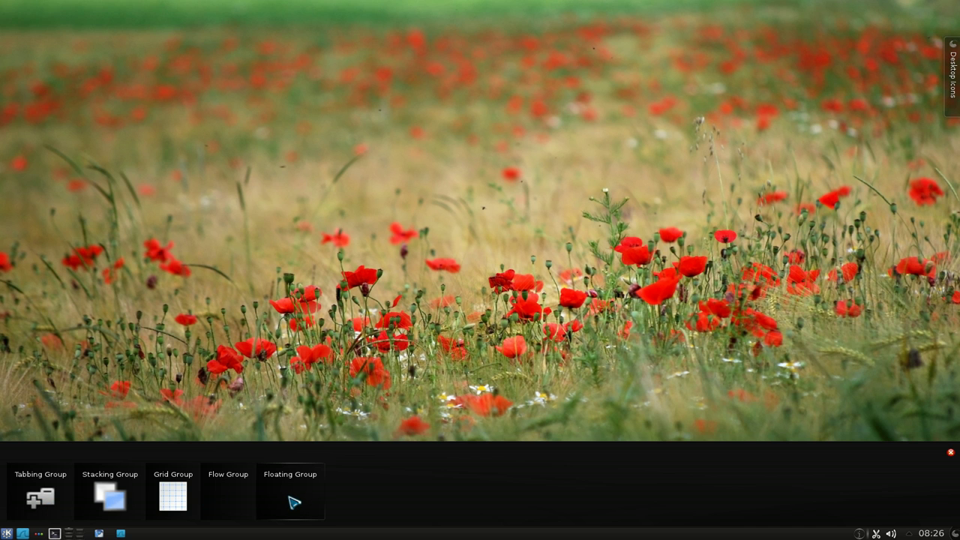
# Place a Floating Group, close the group types panel, and stretch the group wide near the top.
pyautogui.moveTo(294, 502); pyautogui.dragTo(154, 97)
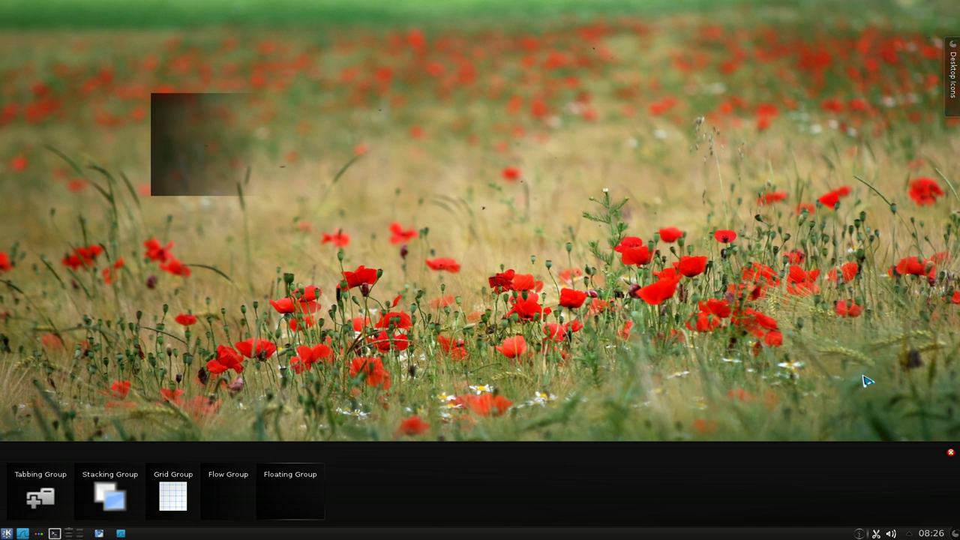
pyautogui.click(948, 454)
pyautogui.moveTo(225, 165); pyautogui.dragTo(306, 171)
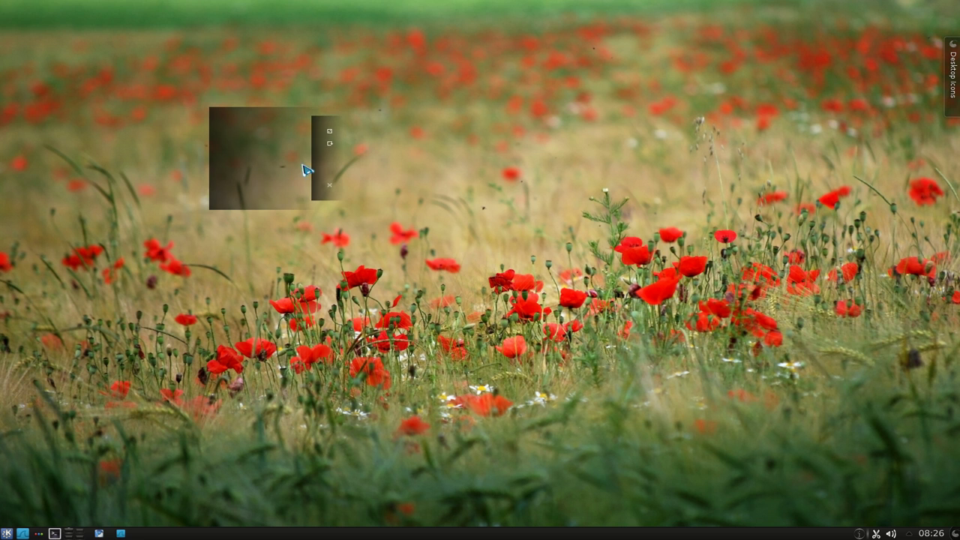
pyautogui.moveTo(327, 133); pyautogui.dragTo(718, 71)
pyautogui.moveTo(593, 67); pyautogui.dragTo(450, 75)
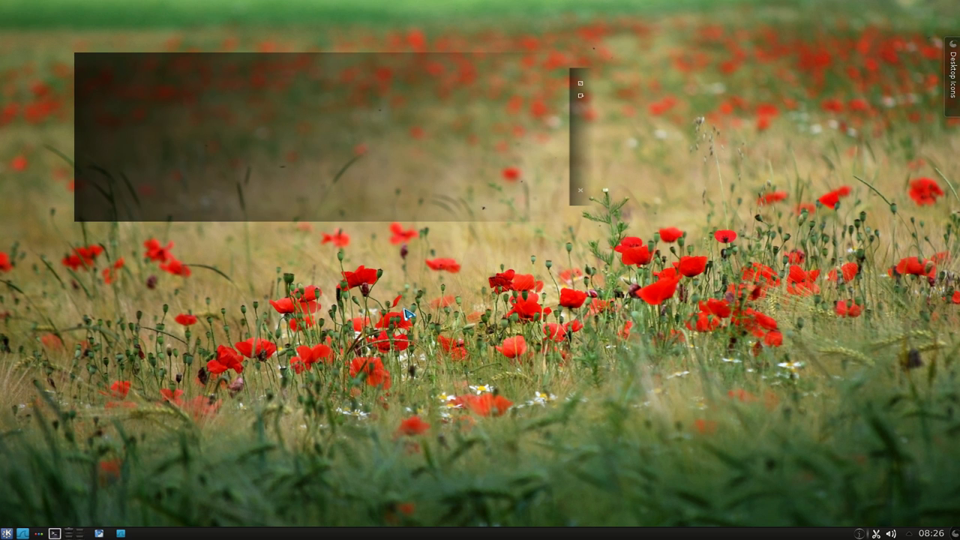
# Add a Digital Clock and an Analog Clock widget to the desktop.
pyautogui.rightClick(232, 354)
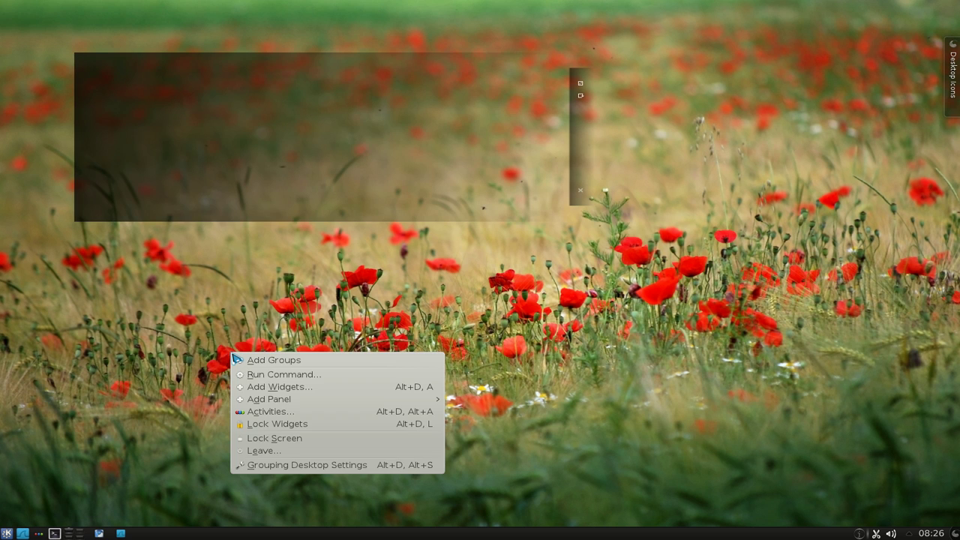
pyautogui.click(262, 387)
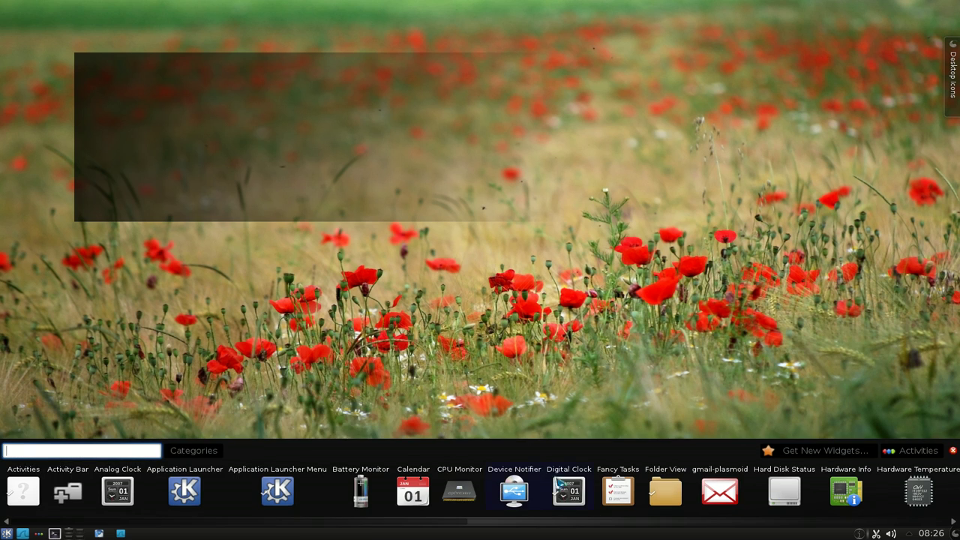
pyautogui.moveTo(569, 491); pyautogui.dragTo(741, 182)
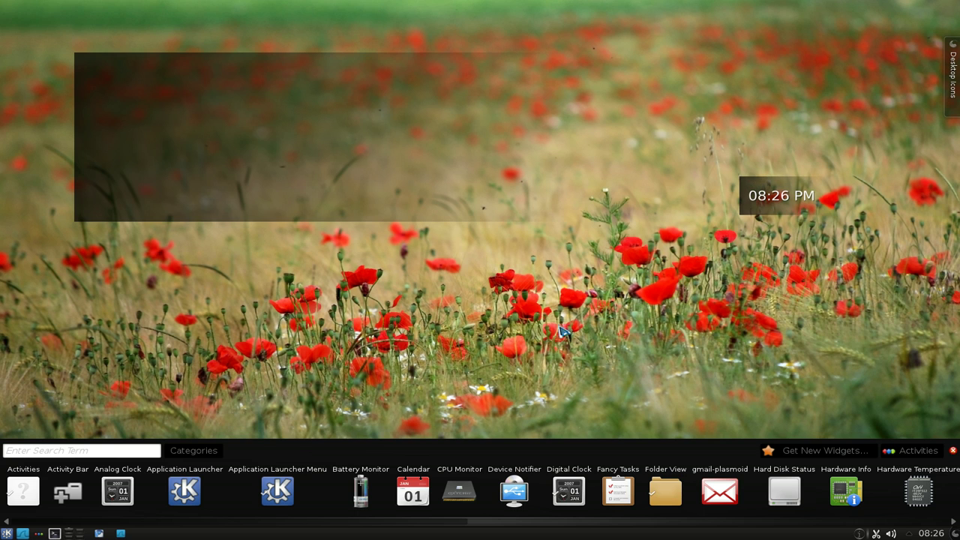
pyautogui.moveTo(129, 501); pyautogui.dragTo(718, 308)
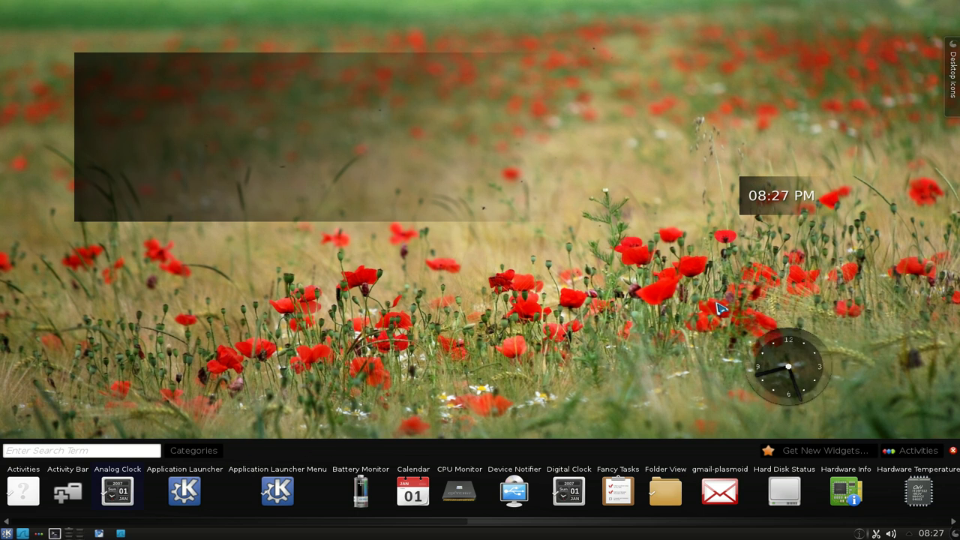
pyautogui.click(953, 450)
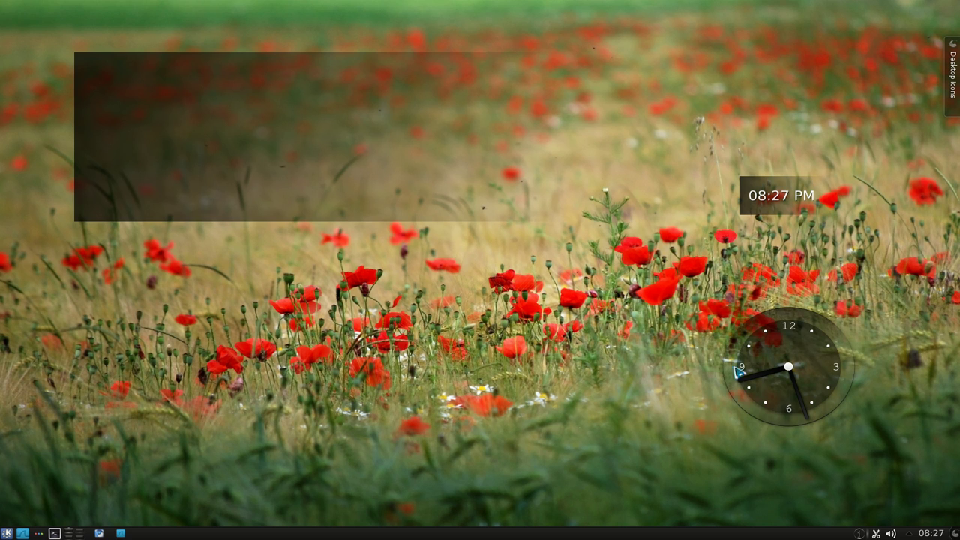
# Put both clocks into the floating group and move the group to the top centre.
pyautogui.moveTo(724, 377)
pyautogui.moveTo(702, 375); pyautogui.dragTo(467, 248)
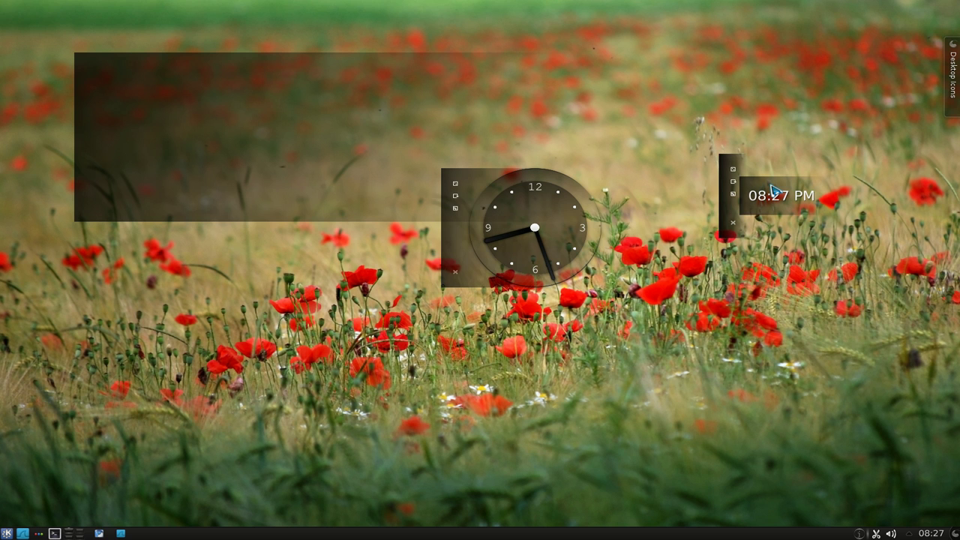
pyautogui.moveTo(336, 103); pyautogui.dragTo(381, 81)
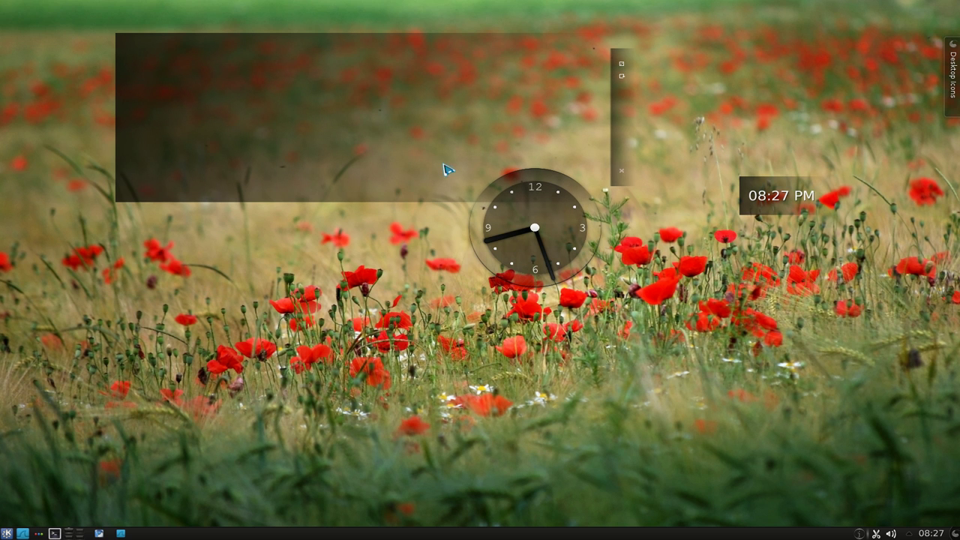
pyautogui.moveTo(495, 260); pyautogui.dragTo(364, 167)
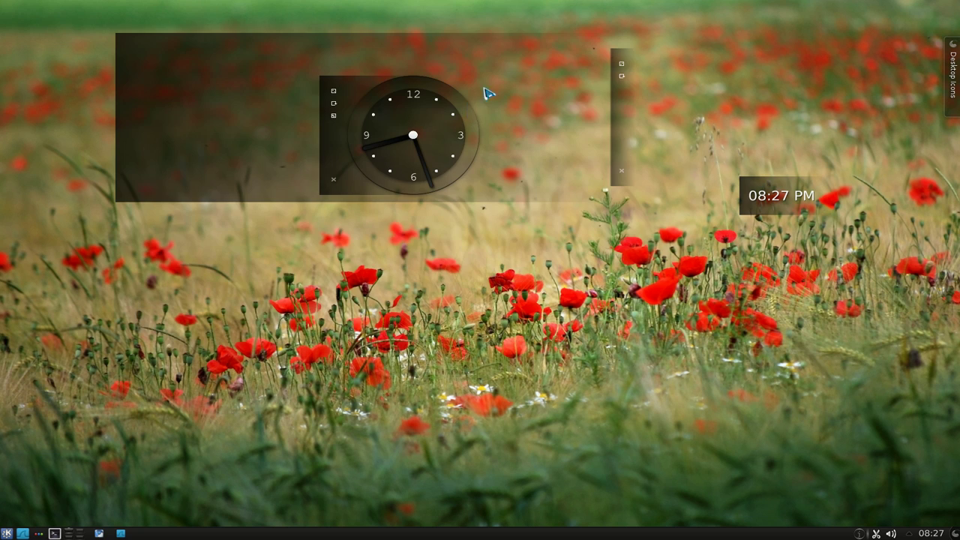
pyautogui.moveTo(538, 43); pyautogui.dragTo(528, 83)
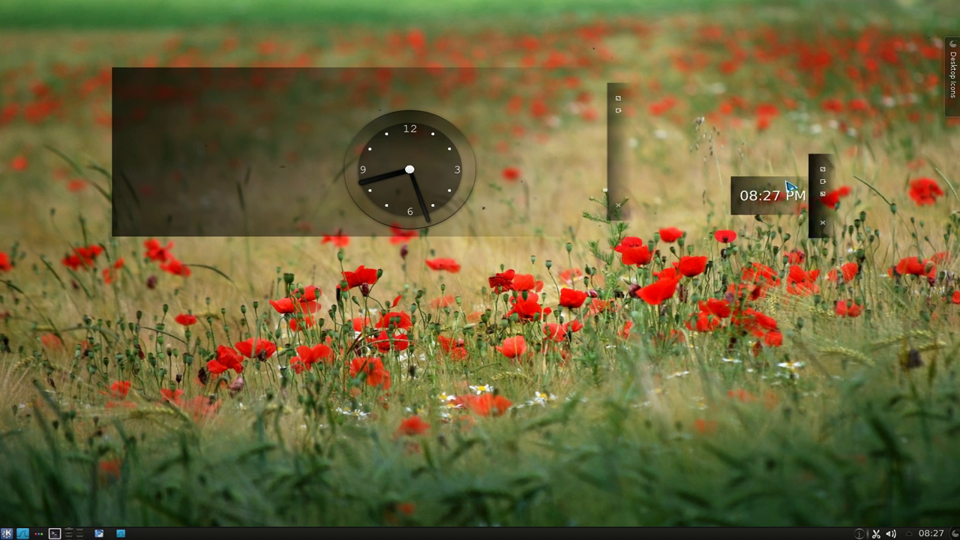
pyautogui.moveTo(804, 188); pyautogui.dragTo(215, 210)
pyautogui.moveTo(330, 79)
pyautogui.mouseDown()
pyautogui.moveTo(337, 176)
pyautogui.moveTo(422, 158)
pyautogui.moveTo(348, 117)
pyautogui.moveTo(338, 97)
pyautogui.mouseUp()
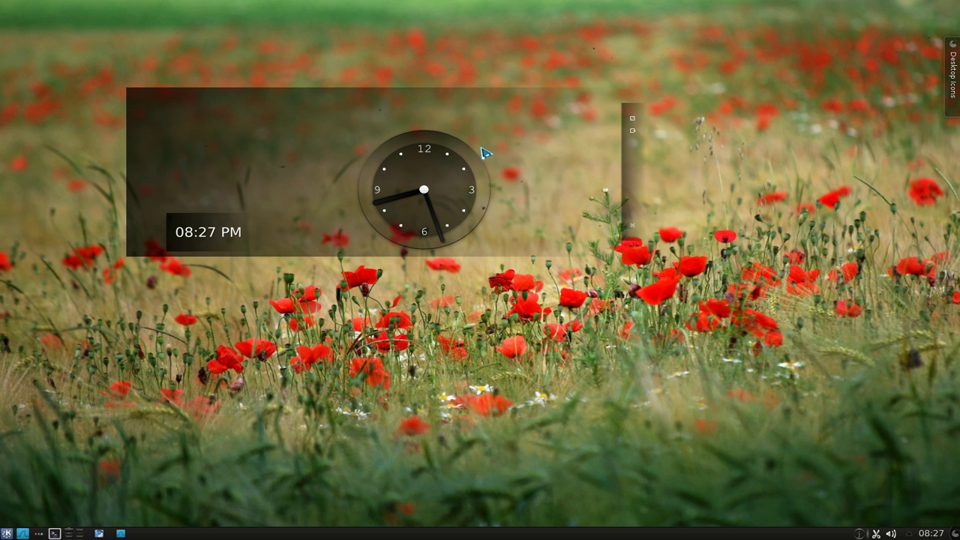
pyautogui.moveTo(485, 152)
pyautogui.moveTo(572, 102); pyautogui.dragTo(747, 43)
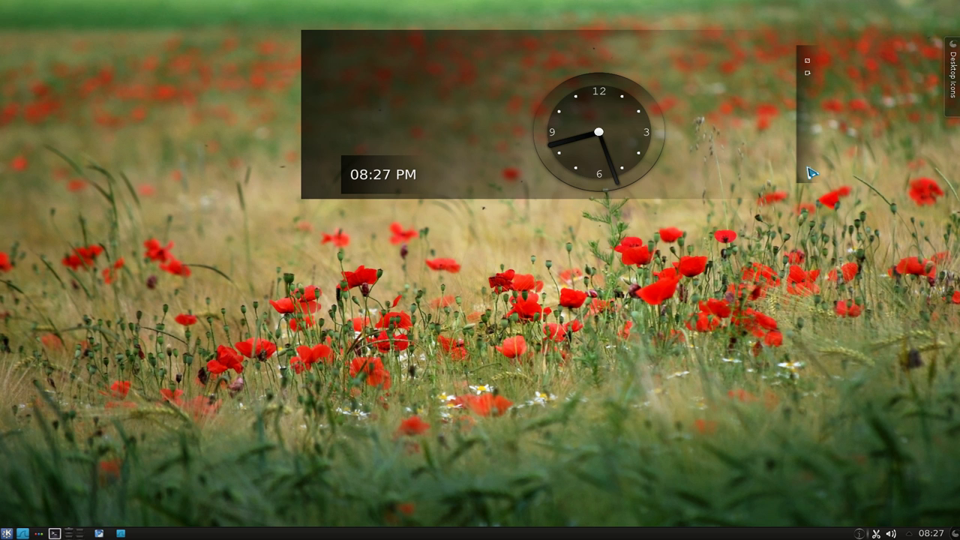
# Remove the clock group and place a new Tabbing Group on the desktop.
pyautogui.click(809, 172)
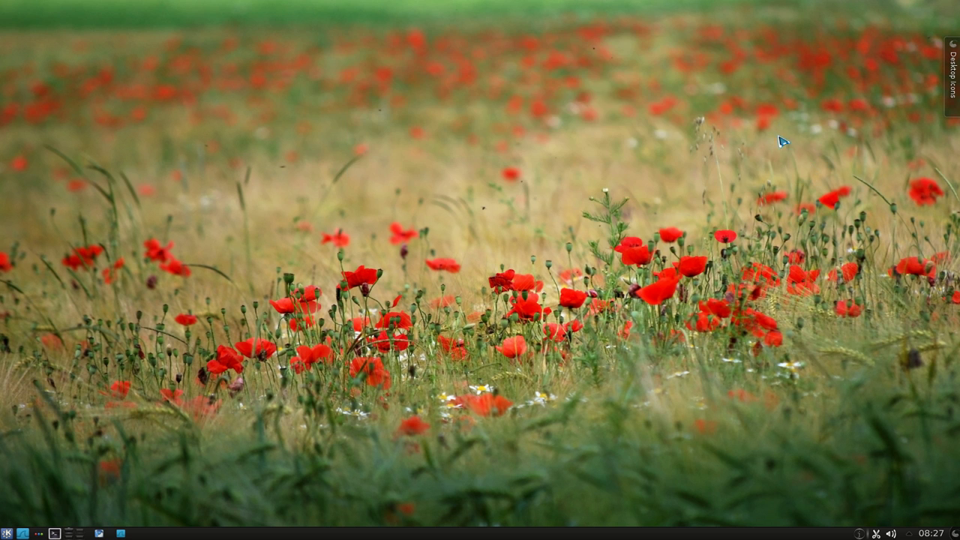
pyautogui.rightClick(281, 256)
pyautogui.click(298, 259)
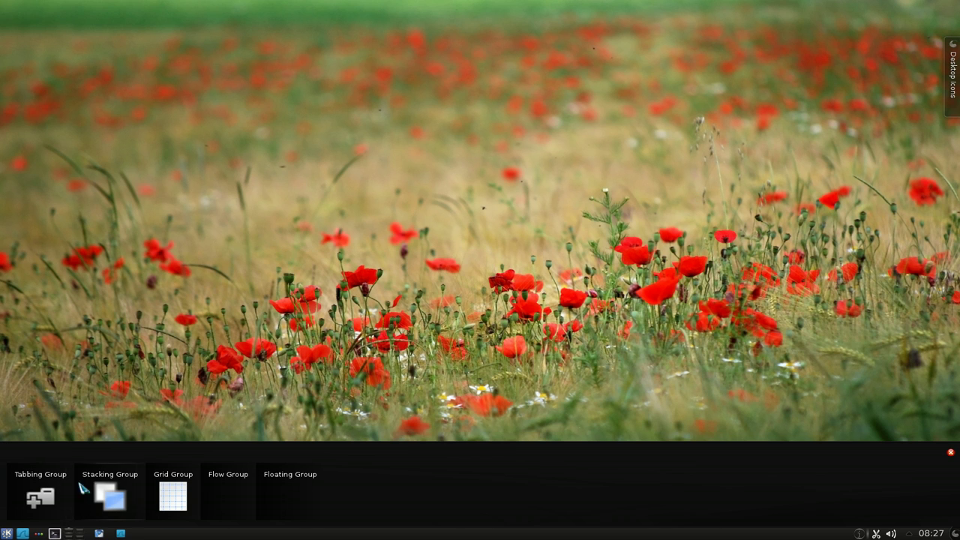
pyautogui.moveTo(52, 501); pyautogui.dragTo(316, 107)
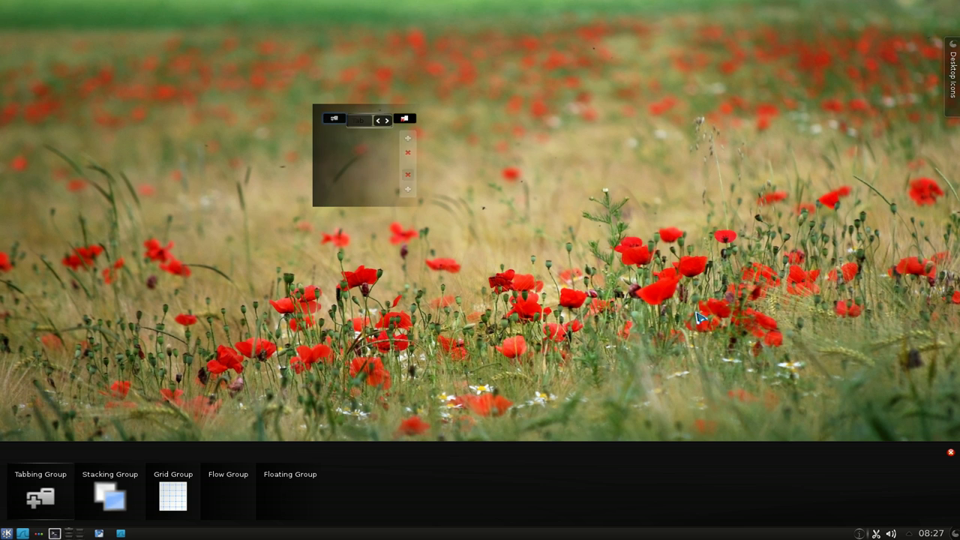
pyautogui.click(950, 452)
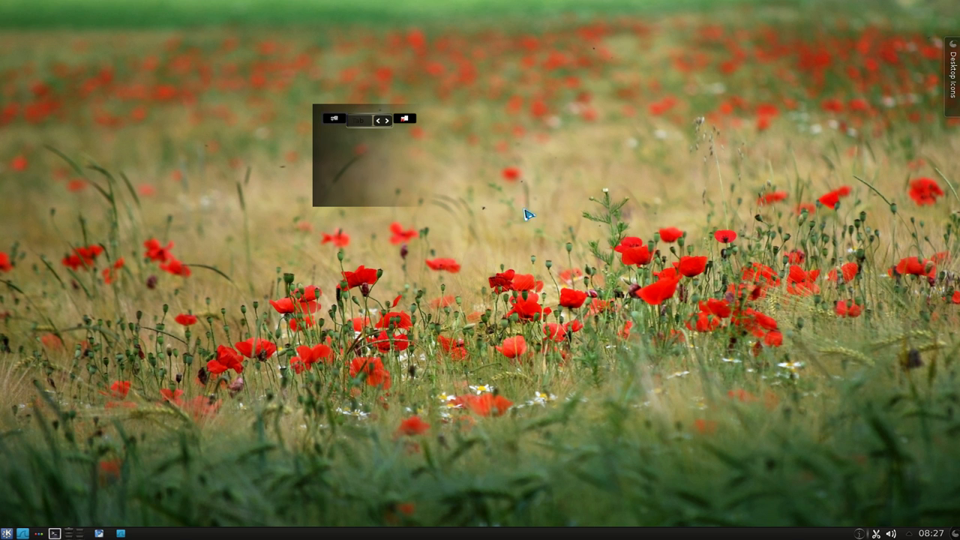
# Stretch the Tabbing Group into a wide, tall panel across the upper left.
pyautogui.moveTo(398, 191)
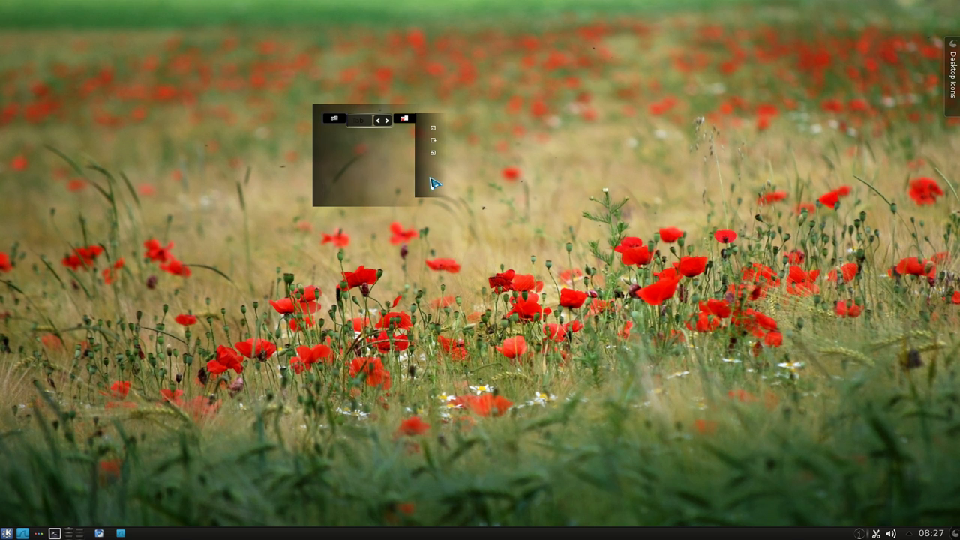
pyautogui.moveTo(433, 128); pyautogui.dragTo(829, 80)
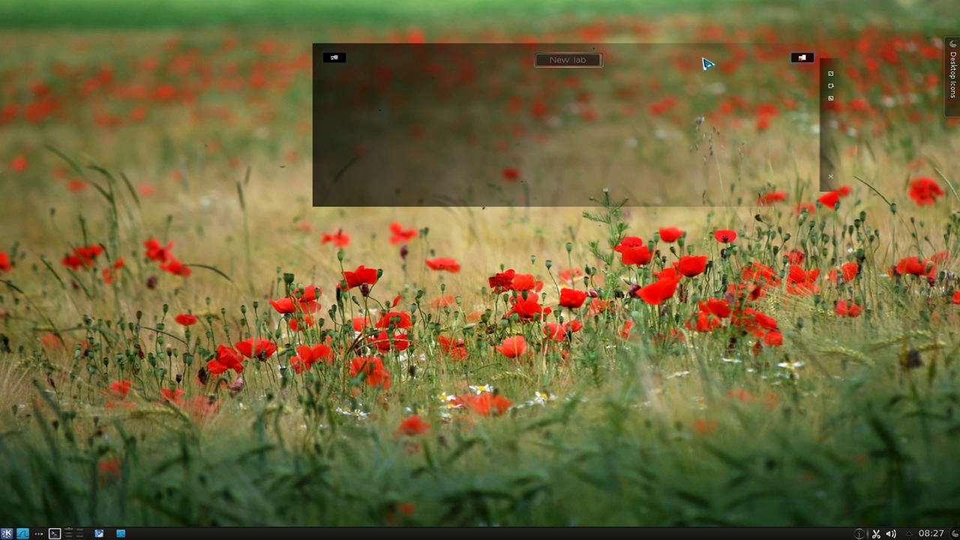
pyautogui.moveTo(707, 62); pyautogui.dragTo(520, 207)
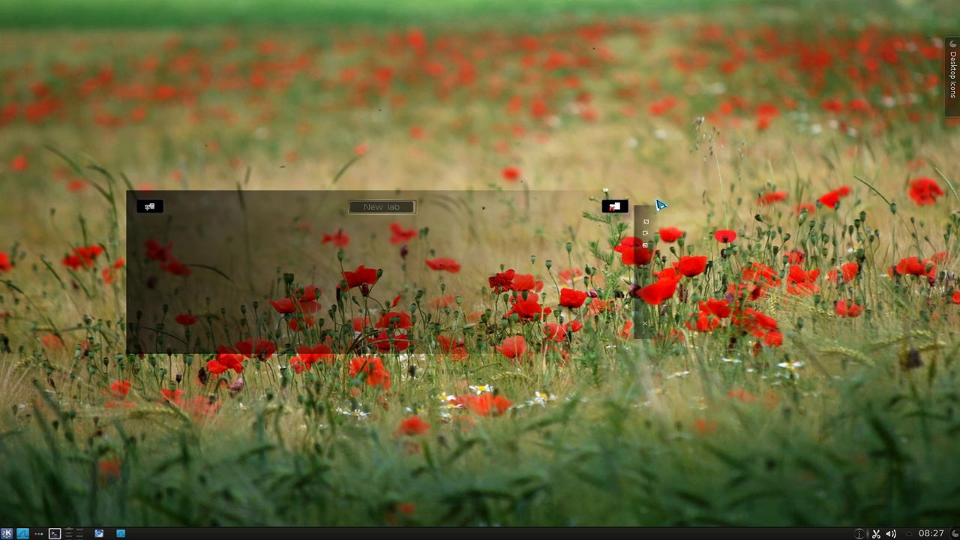
pyautogui.moveTo(644, 220); pyautogui.dragTo(696, 92)
pyautogui.moveTo(566, 73); pyautogui.dragTo(501, 75)
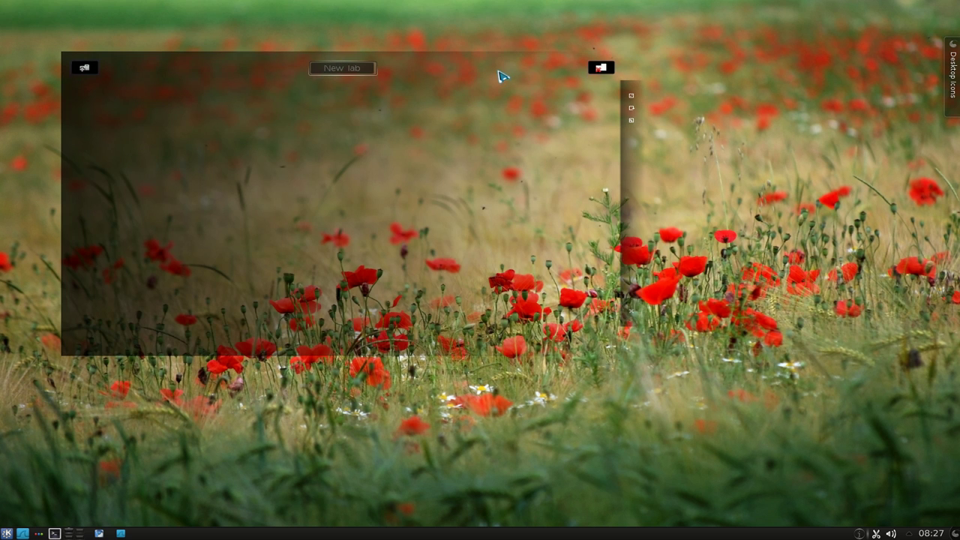
# Add a Digital Clock widget, showing 08:28 PM, into the Tabbing Group's New Tab.
pyautogui.rightClick(411, 410)
pyautogui.click(431, 440)
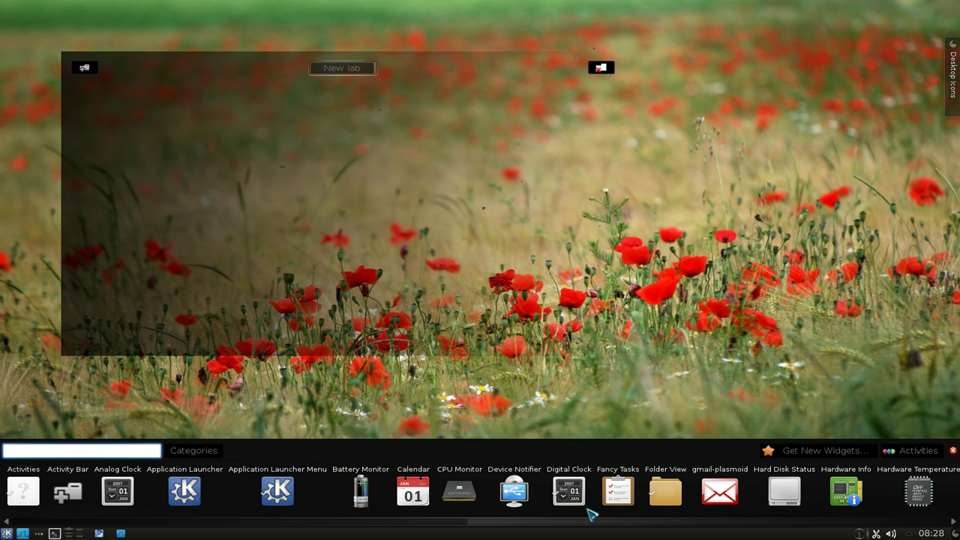
pyautogui.moveTo(589, 514)
pyautogui.moveTo(573, 494); pyautogui.dragTo(298, 184)
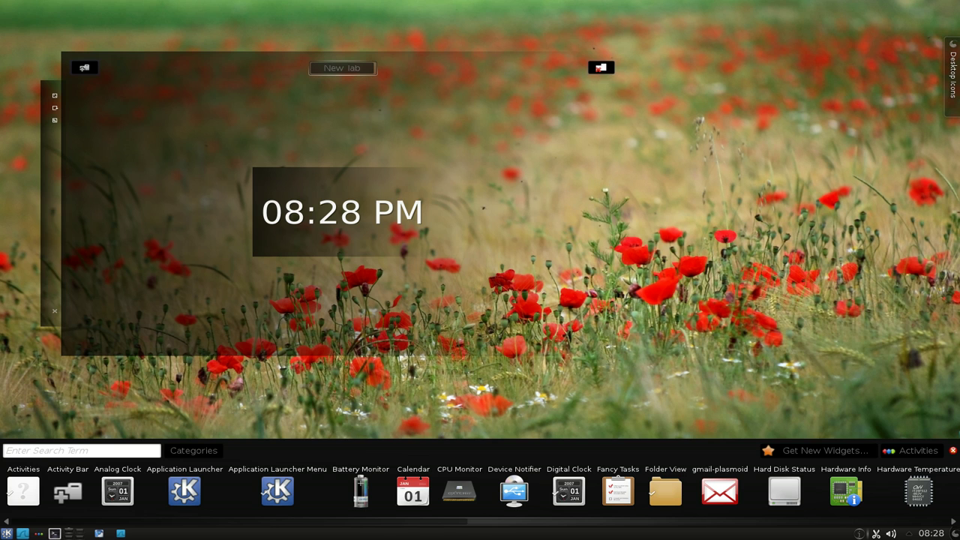
pyautogui.click(954, 451)
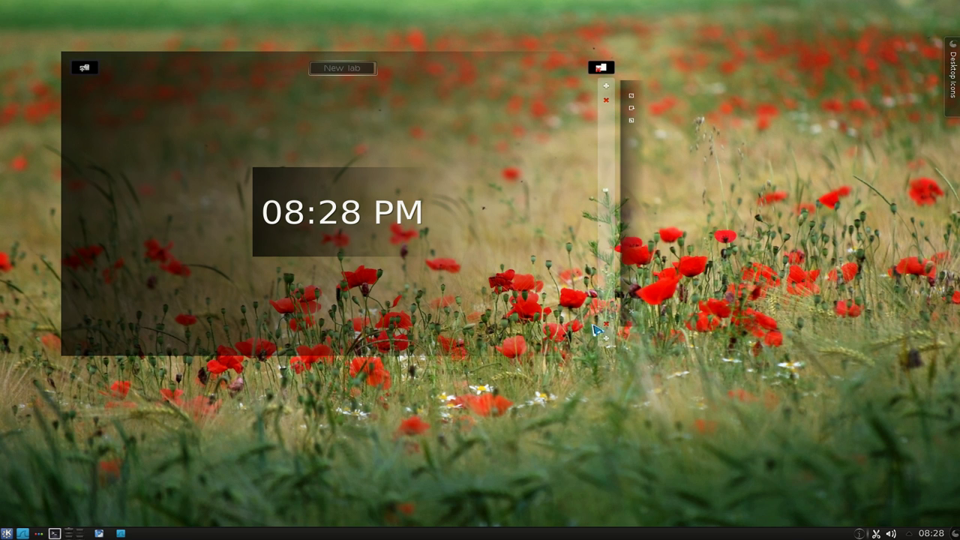
# Enlarge the digital clock in the tabbed group, making it taller and wider.
pyautogui.moveTo(493, 347)
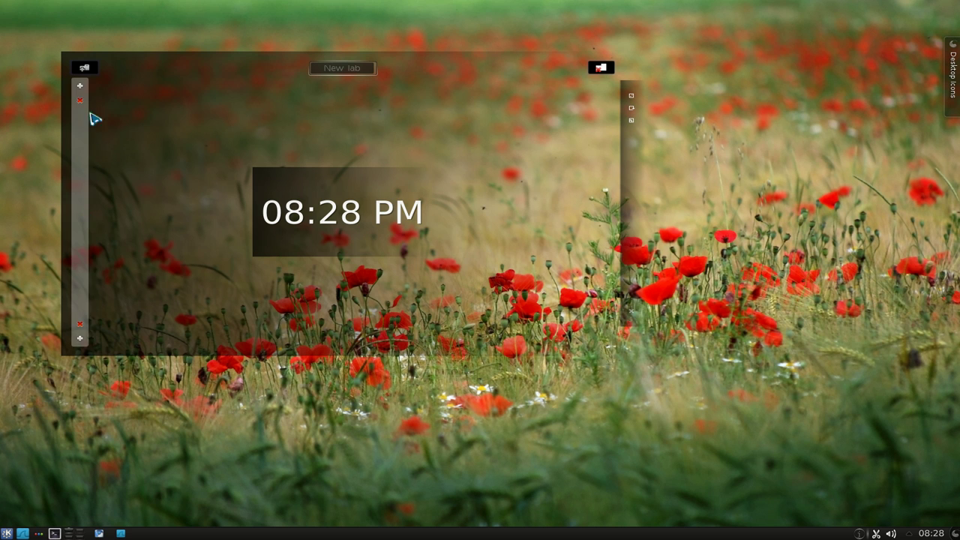
pyautogui.moveTo(469, 89)
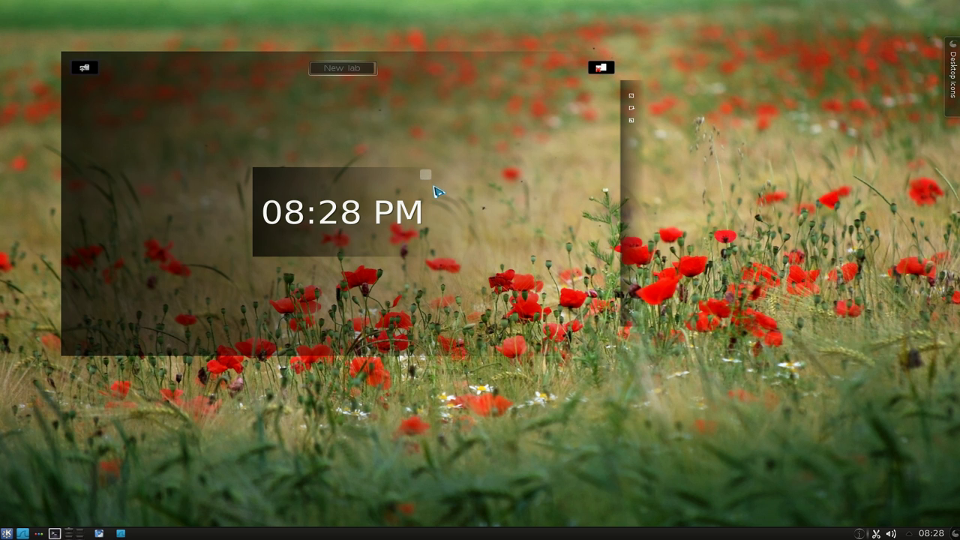
pyautogui.moveTo(431, 191)
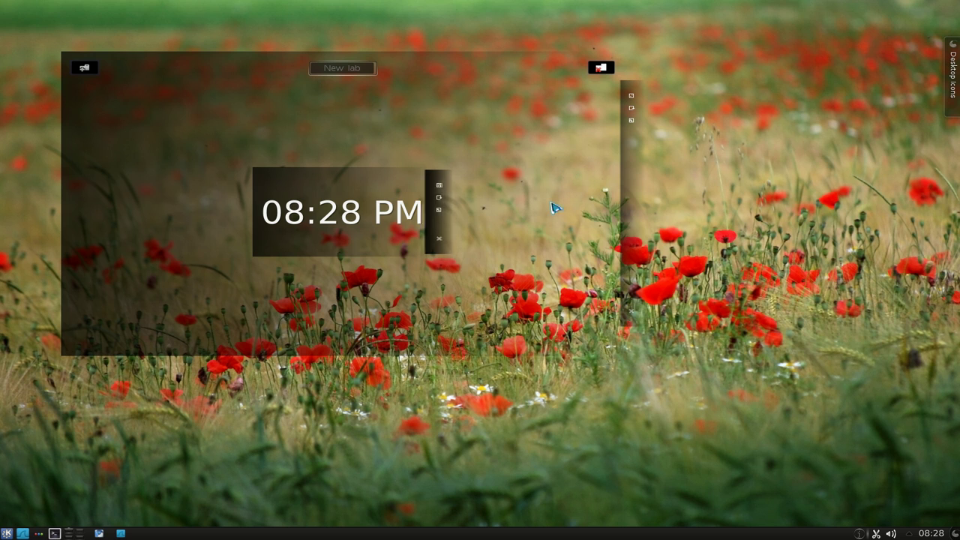
pyautogui.moveTo(439, 236)
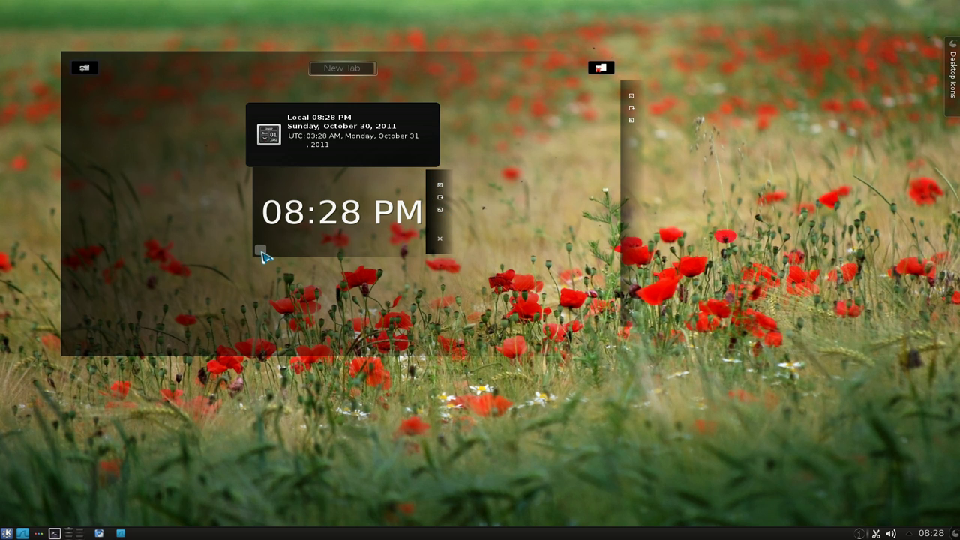
pyautogui.moveTo(263, 256); pyautogui.dragTo(180, 285)
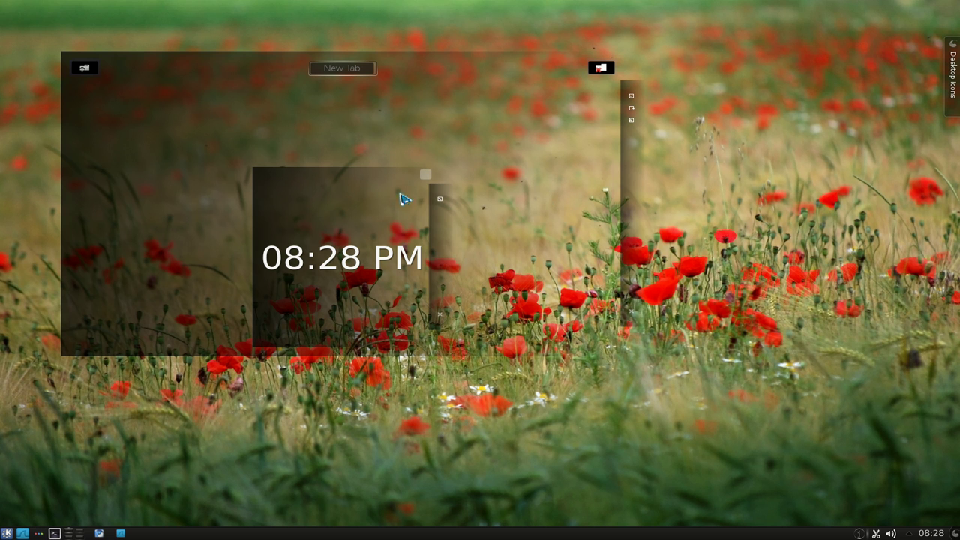
pyautogui.moveTo(425, 175); pyautogui.dragTo(466, 188)
pyautogui.moveTo(608, 93)
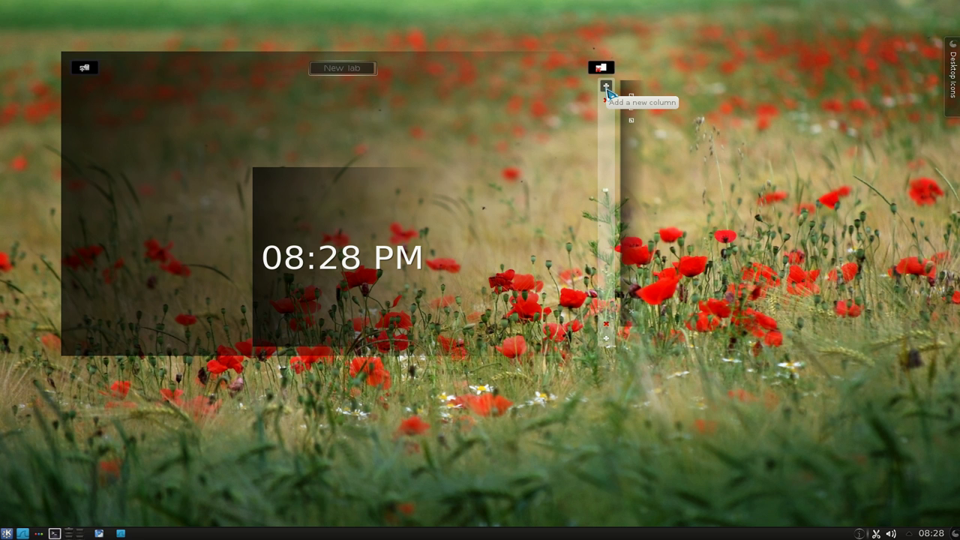
# Snap the digital clock into a grid cell and widen it across cells.
pyautogui.moveTo(425, 191)
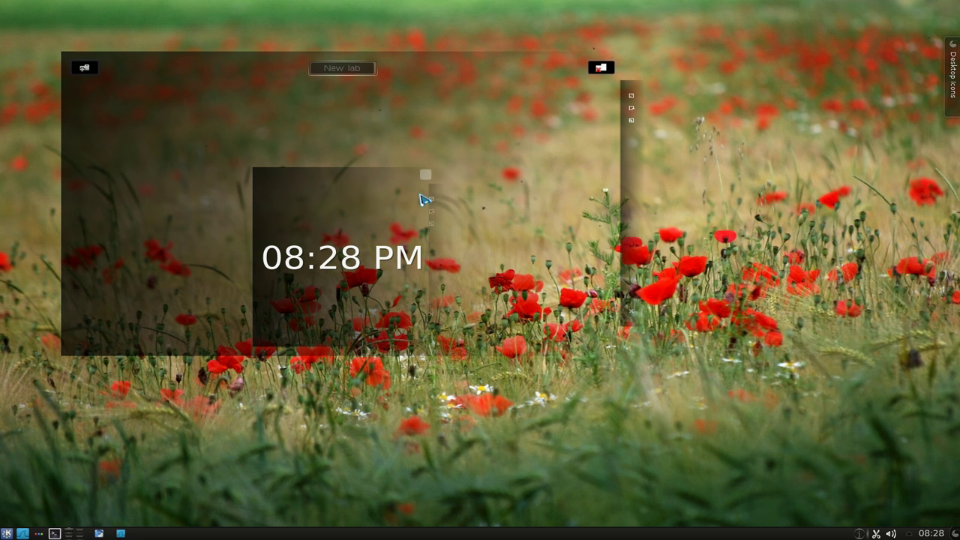
pyautogui.moveTo(430, 177)
pyautogui.mouseDown()
pyautogui.moveTo(439, 171)
pyautogui.moveTo(444, 186)
pyautogui.mouseUp()
pyautogui.moveTo(585, 341)
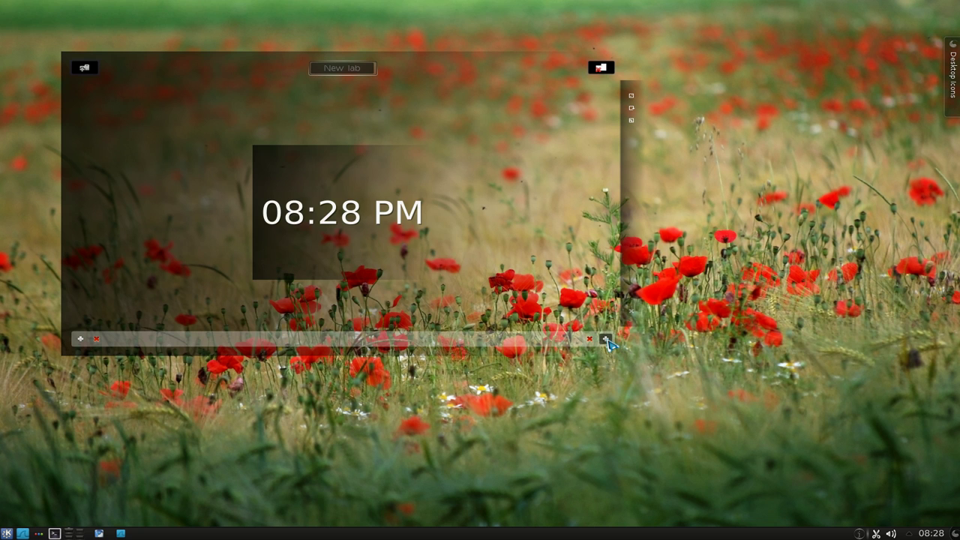
pyautogui.moveTo(435, 162); pyautogui.dragTo(446, 150)
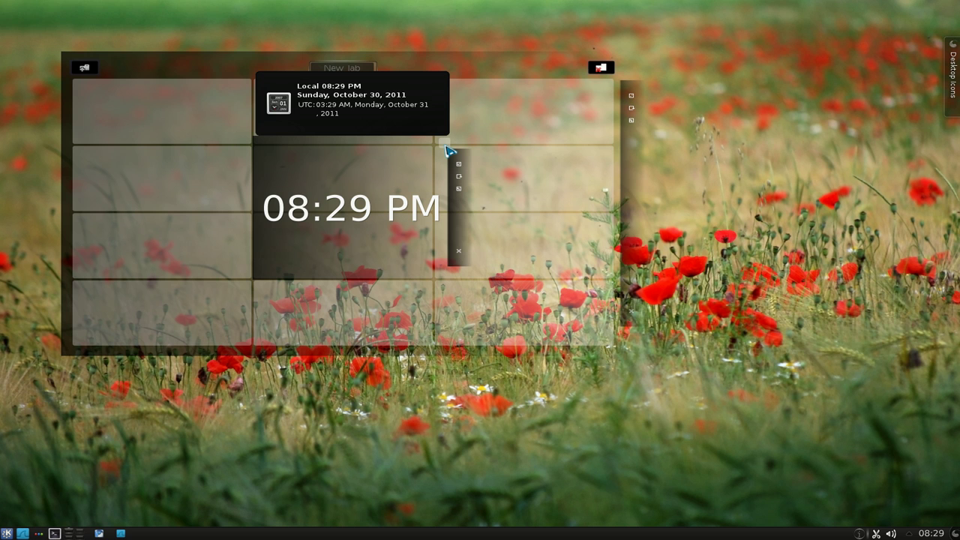
pyautogui.moveTo(446, 150); pyautogui.dragTo(449, 150)
# Change the group's grid layout and widen the clock further, now showing 08:29 PM.
pyautogui.moveTo(574, 92)
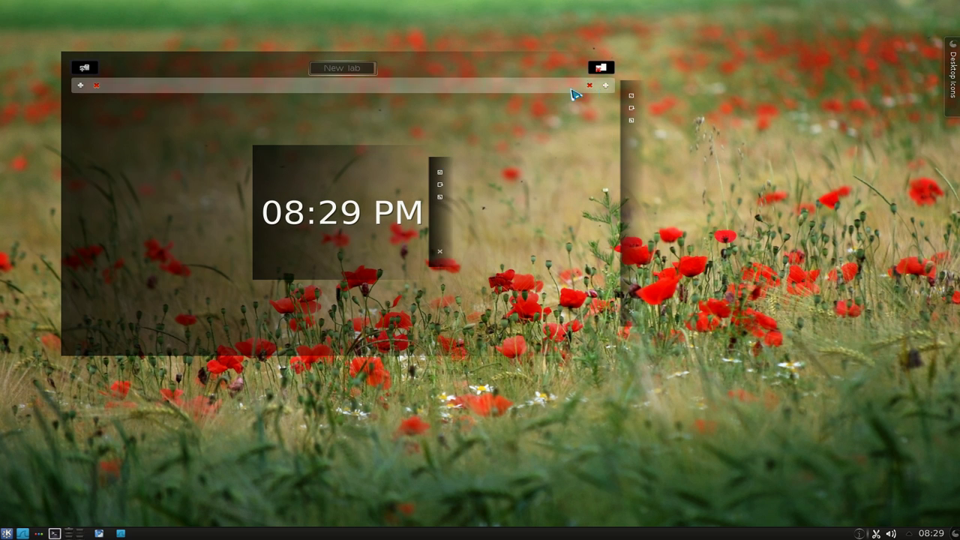
pyautogui.click(607, 87)
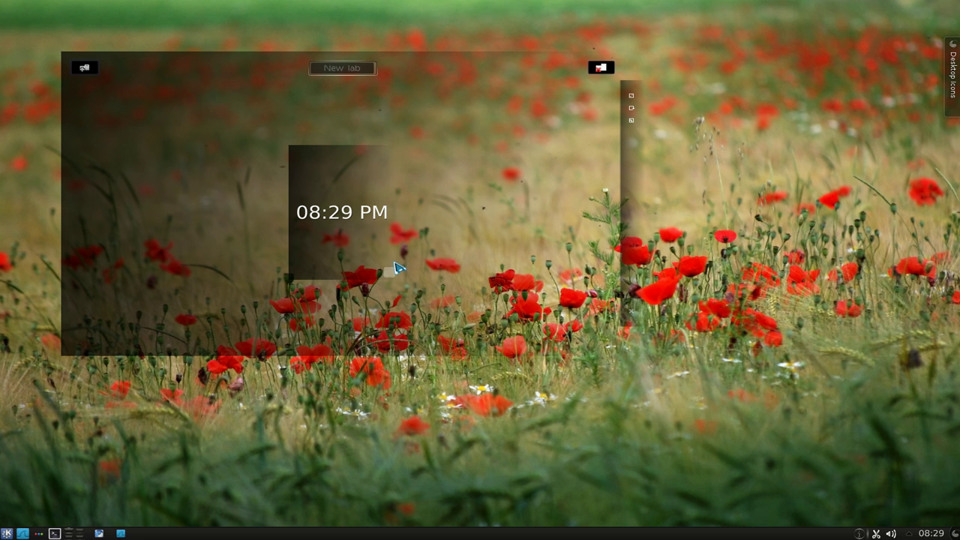
pyautogui.moveTo(409, 272)
pyautogui.moveTo(397, 279); pyautogui.dragTo(484, 253)
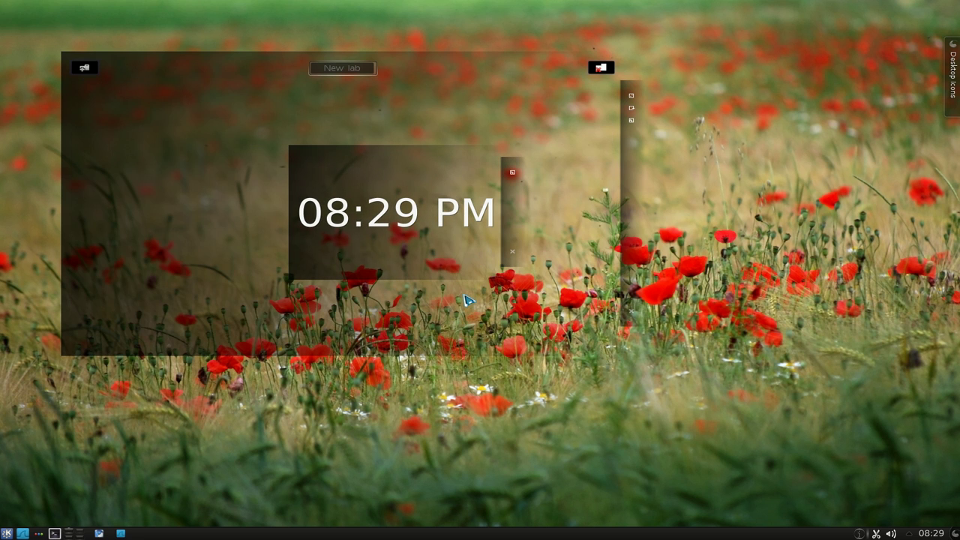
pyautogui.moveTo(299, 279)
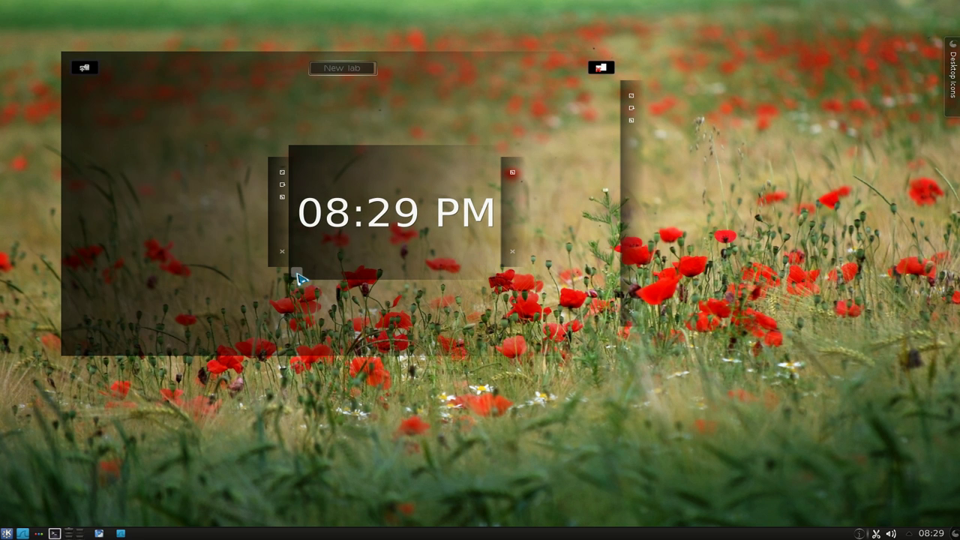
pyautogui.moveTo(279, 187)
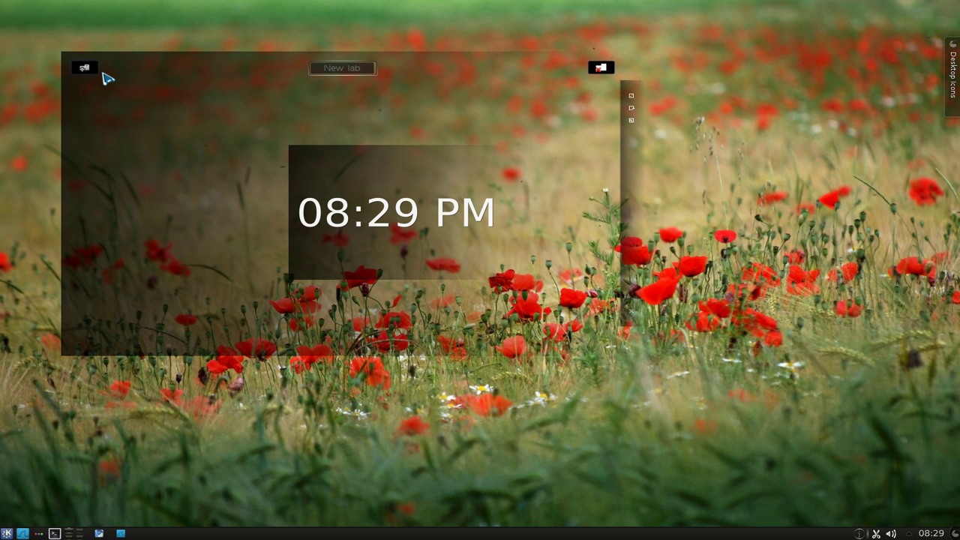
# Add a second tab to the widget group and flip between the two tabs.
pyautogui.click(86, 68)
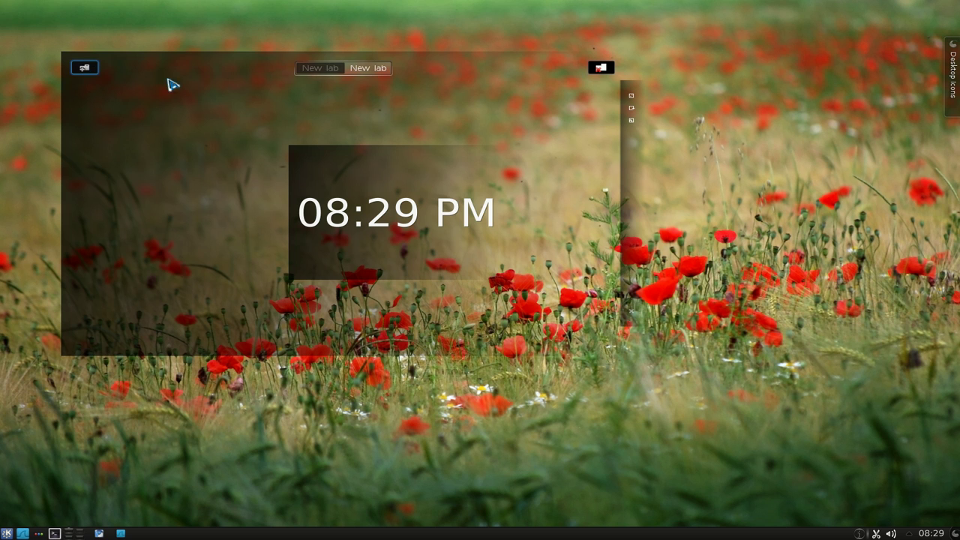
pyautogui.click(357, 70)
pyautogui.click(326, 71)
pyautogui.click(358, 71)
pyautogui.click(336, 70)
pyautogui.click(360, 70)
# Put a Battery Monitor widget into the second tab, then flip between tabs.
pyautogui.rightClick(246, 454)
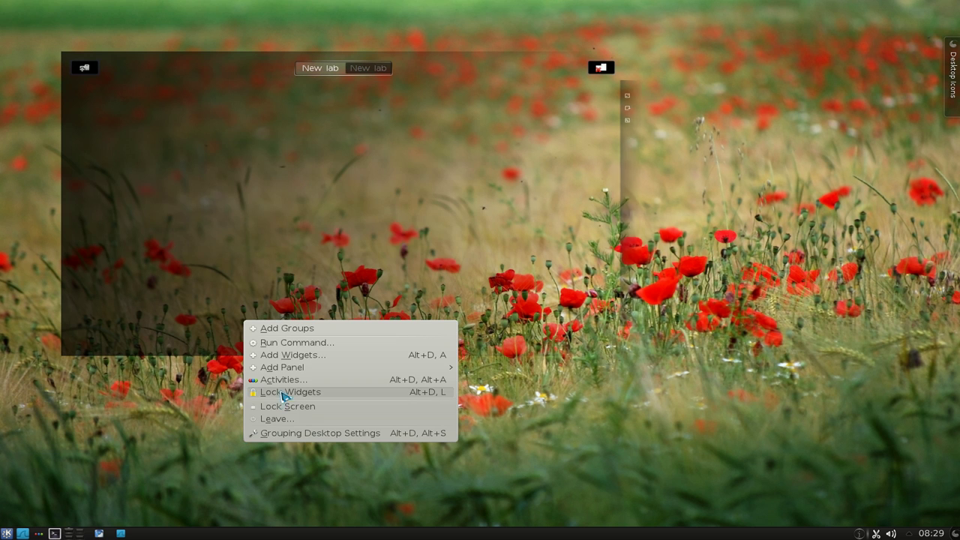
pyautogui.click(303, 358)
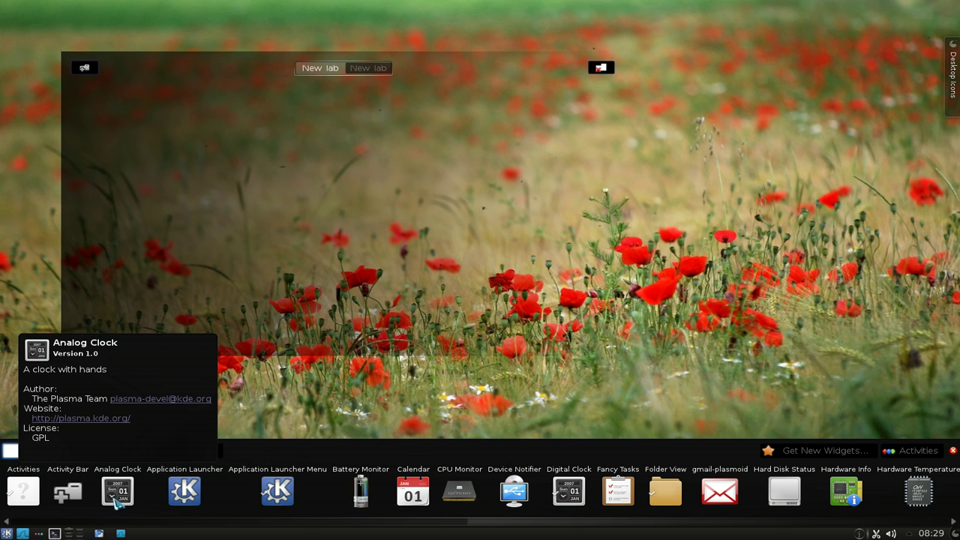
pyautogui.moveTo(361, 491); pyautogui.dragTo(304, 178)
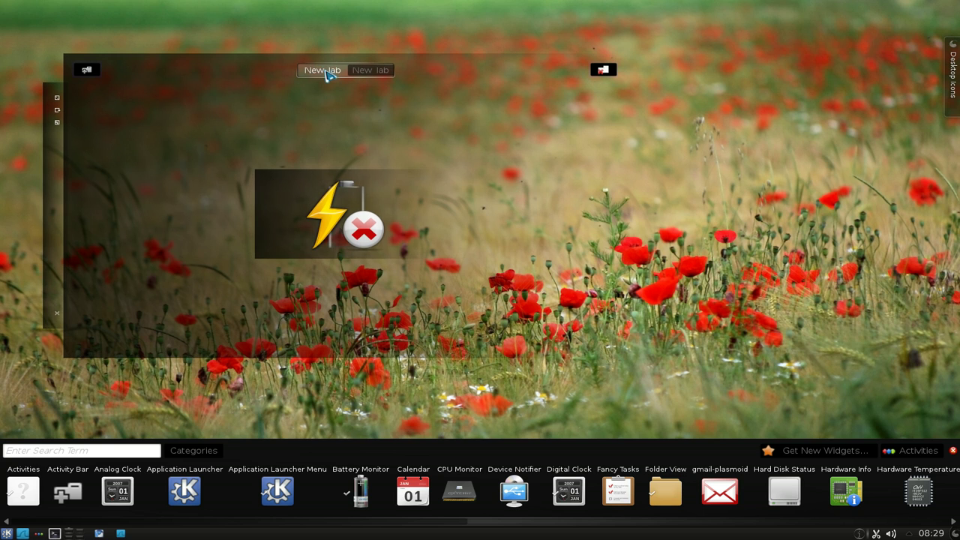
pyautogui.click(369, 70)
pyautogui.click(344, 75)
pyautogui.click(364, 75)
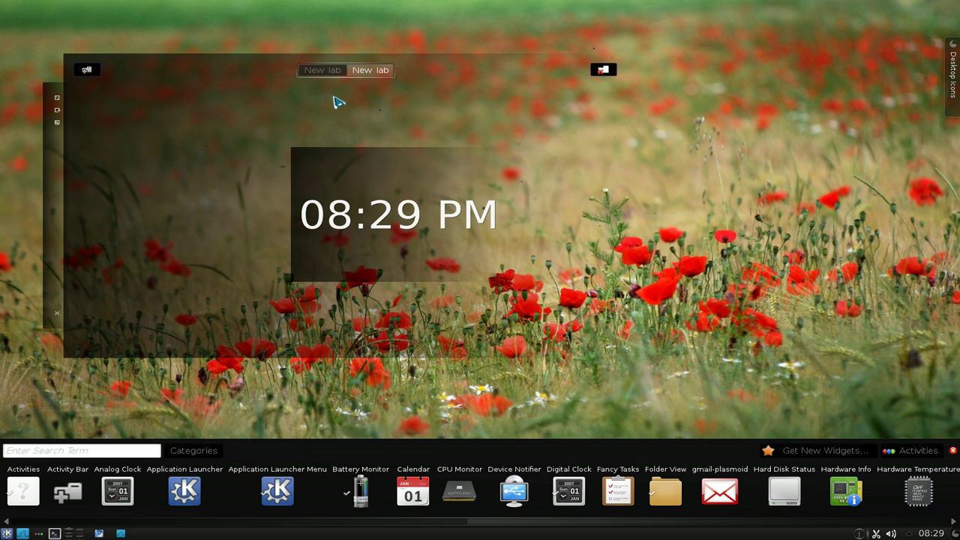
# In Group Configuration, rename the pages 'Normal' and 'Battery' and confirm with OK.
pyautogui.click(57, 122)
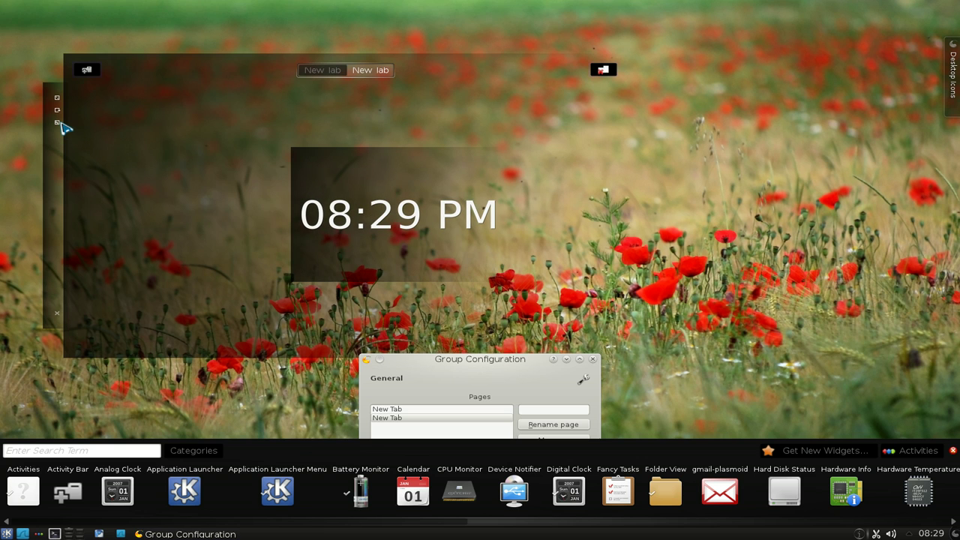
pyautogui.moveTo(516, 368); pyautogui.dragTo(670, 165)
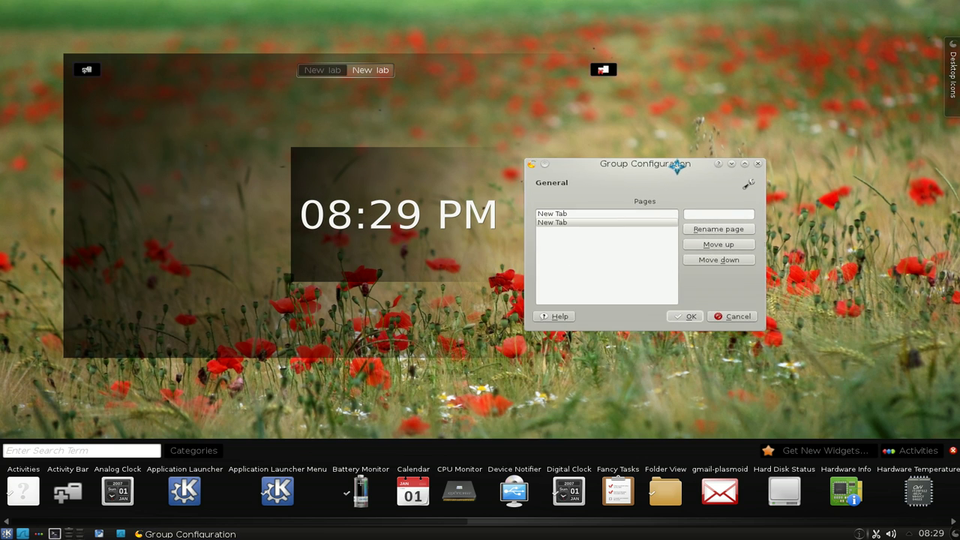
pyautogui.click(694, 215)
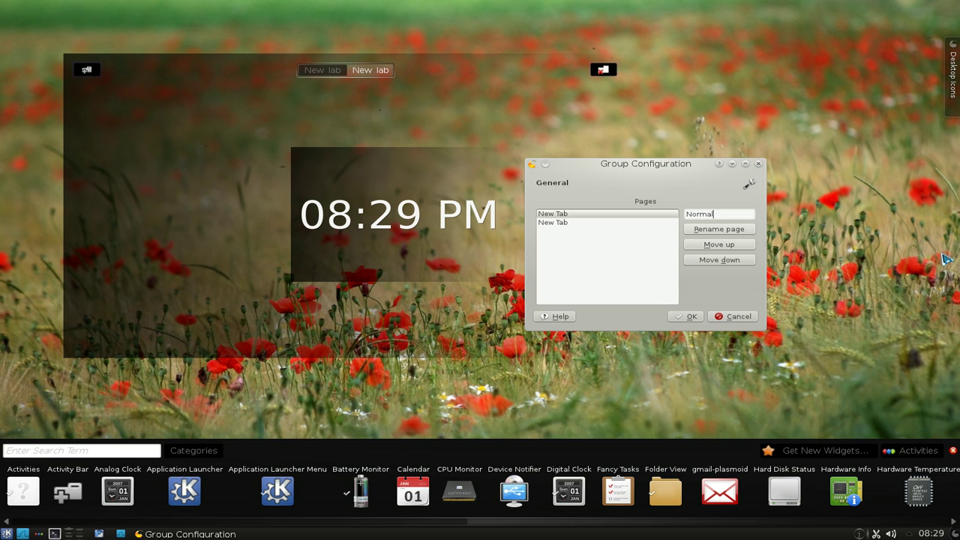
pyautogui.click(719, 229)
pyautogui.click(623, 223)
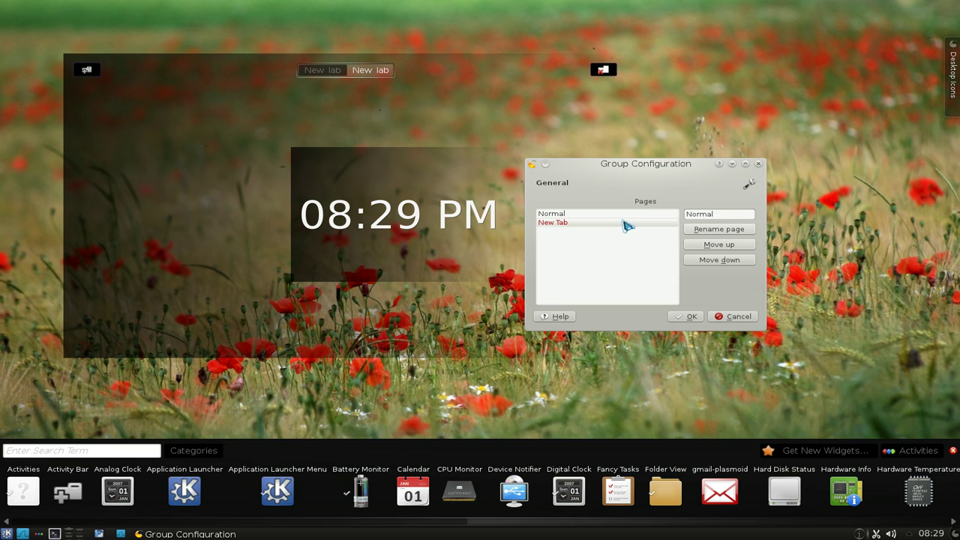
pyautogui.doubleClick(728, 214)
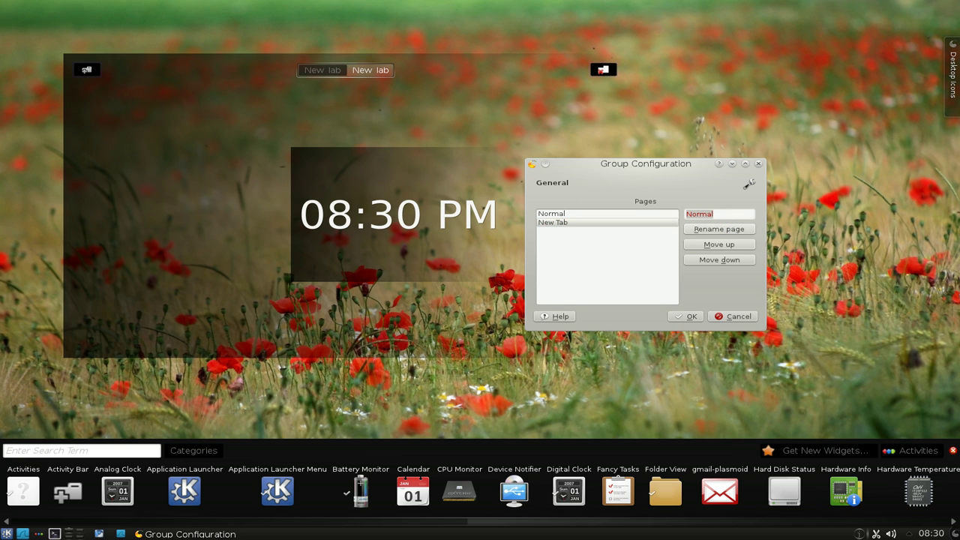
pyautogui.write('Battery')
pyautogui.click(740, 230)
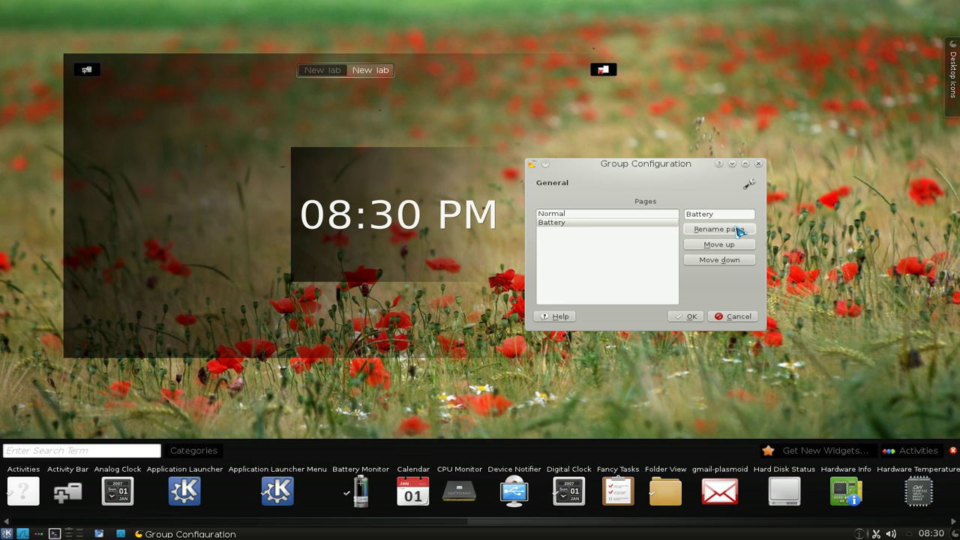
pyautogui.click(689, 317)
# Switch between the Normal and Battery tabs to check both.
pyautogui.moveTo(145, 71)
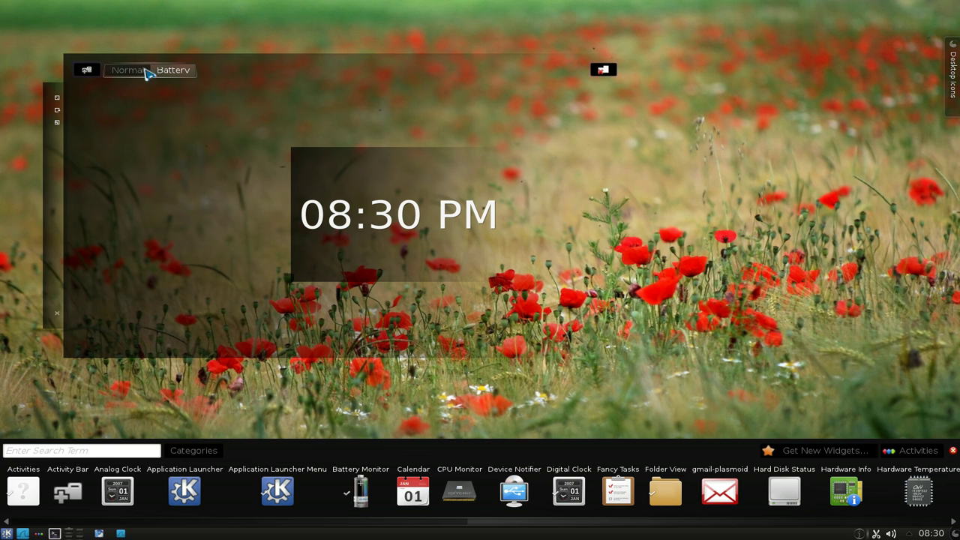
pyautogui.click(162, 72)
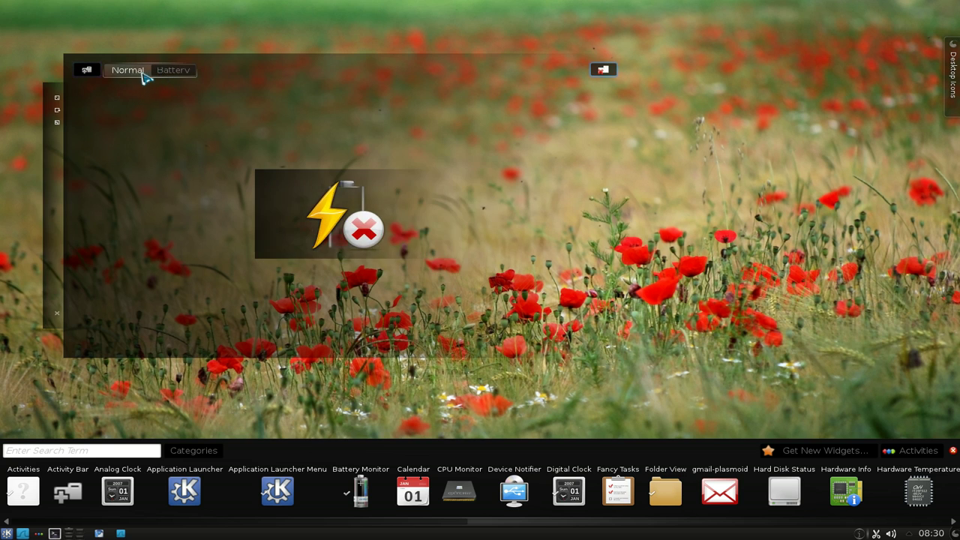
pyautogui.click(142, 72)
pyautogui.click(163, 72)
pyautogui.click(142, 72)
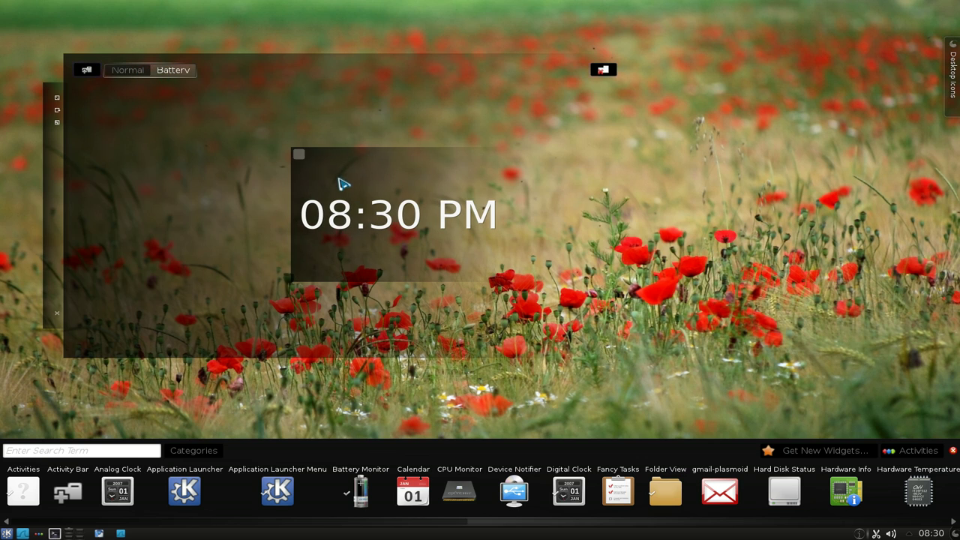
# Close the widget browser and delete the tabbed group from the desktop.
pyautogui.click(952, 450)
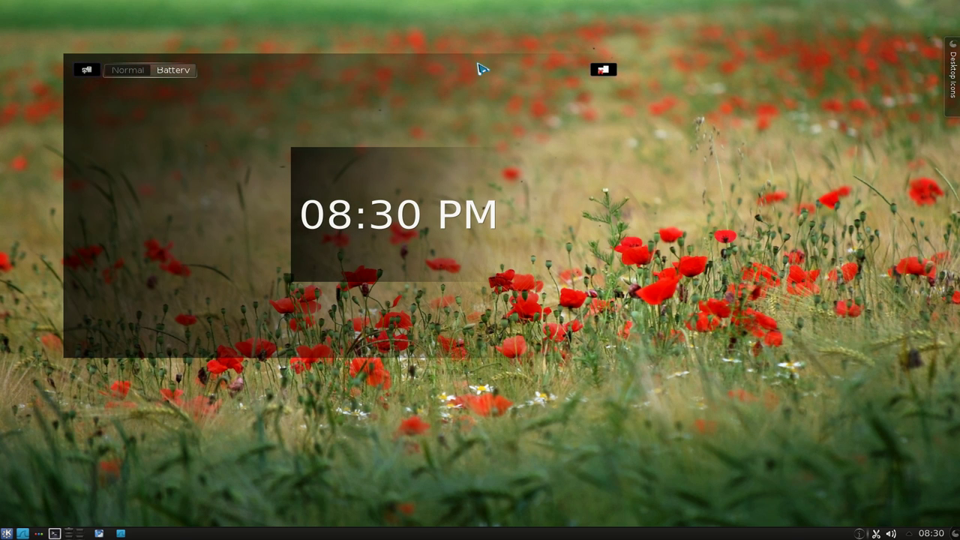
pyautogui.moveTo(482, 69); pyautogui.dragTo(570, 77)
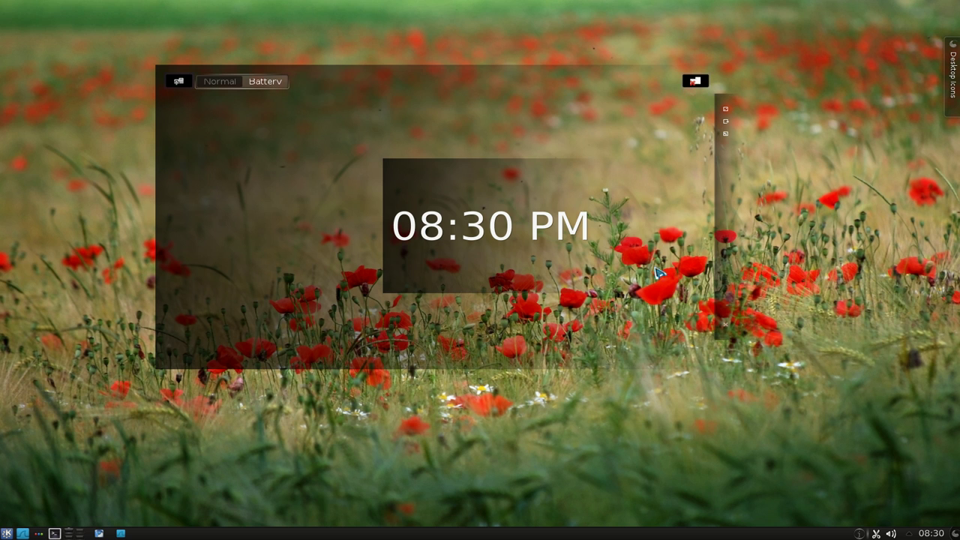
pyautogui.click(729, 328)
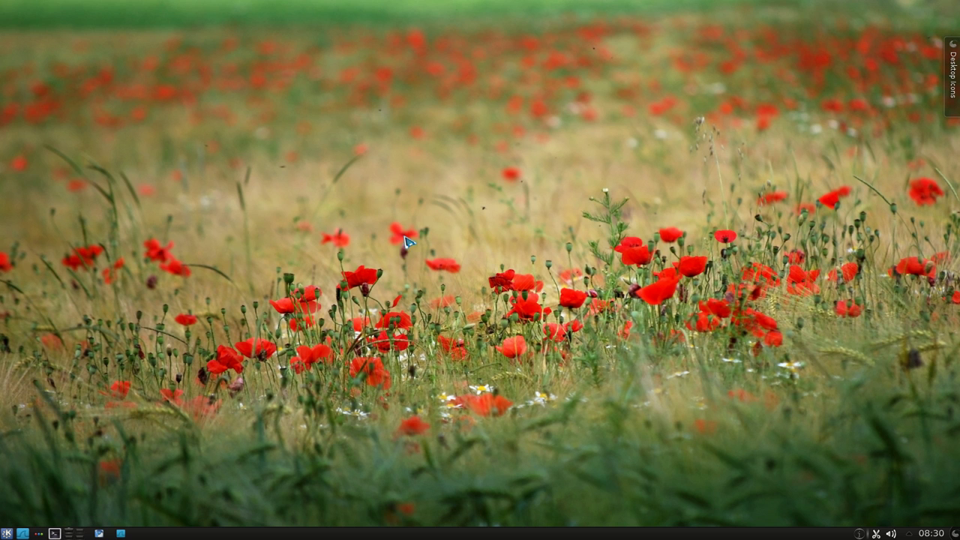
# Add an empty Grouping Panel across the top of the desktop.
pyautogui.rightClick(420, 181)
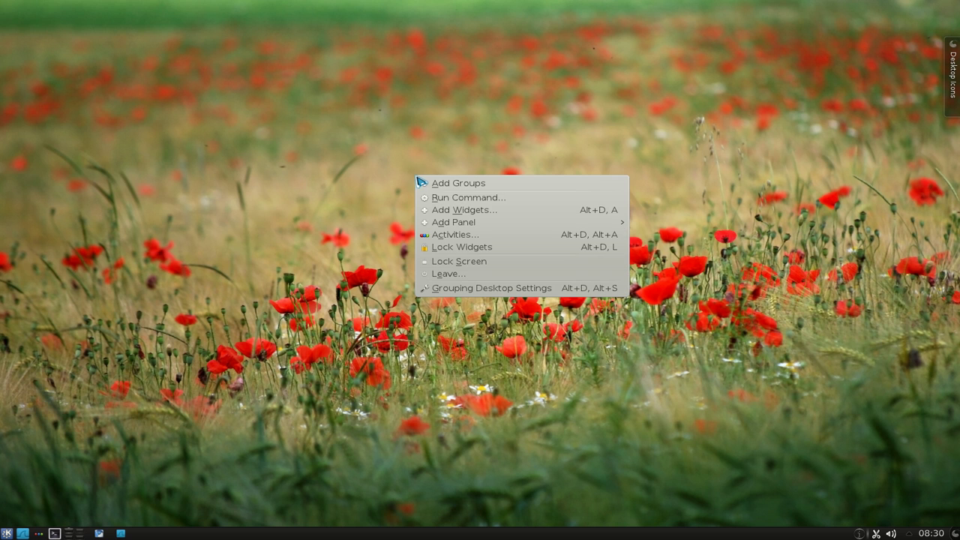
pyautogui.moveTo(451, 222)
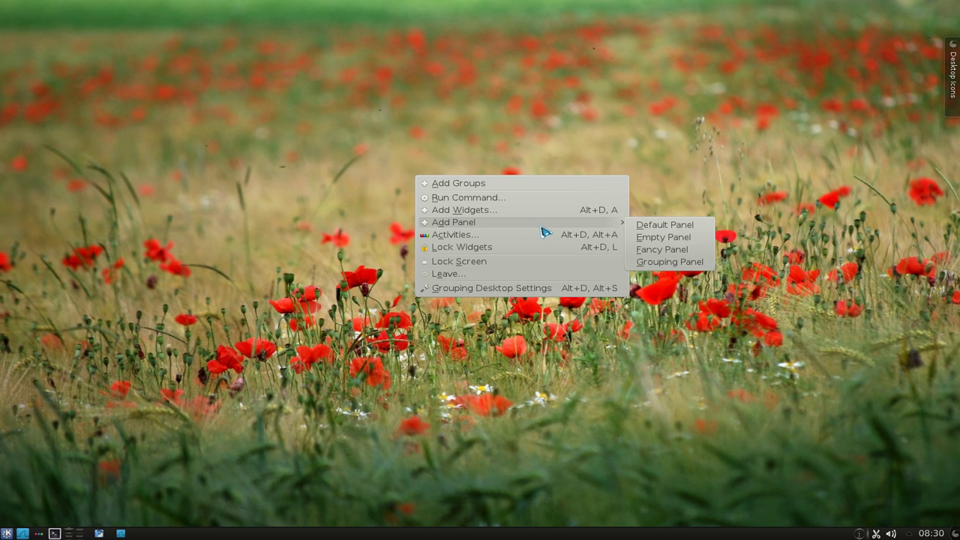
pyautogui.click(670, 262)
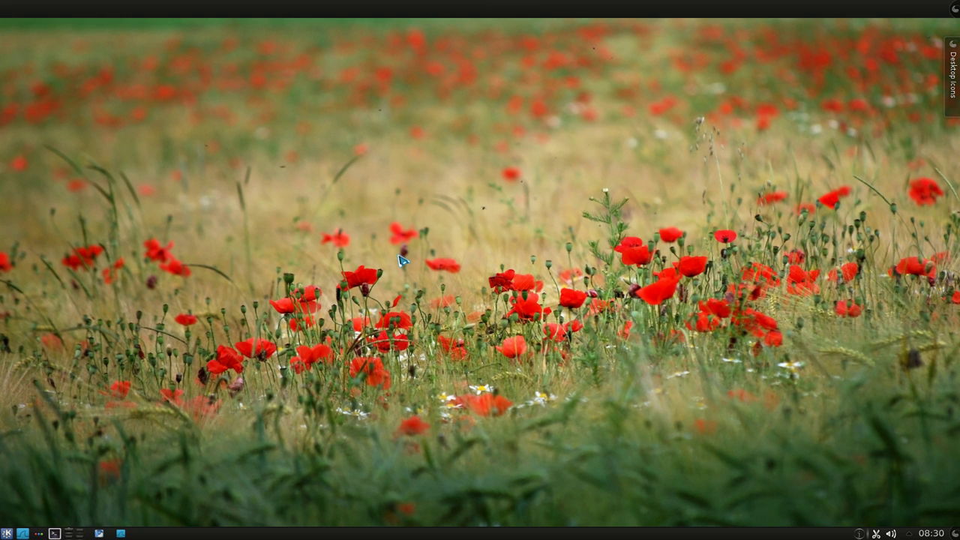
# Place a Tabbing Group on the desktop, enlarge it and move it higher, then remove it.
pyautogui.rightClick(141, 417)
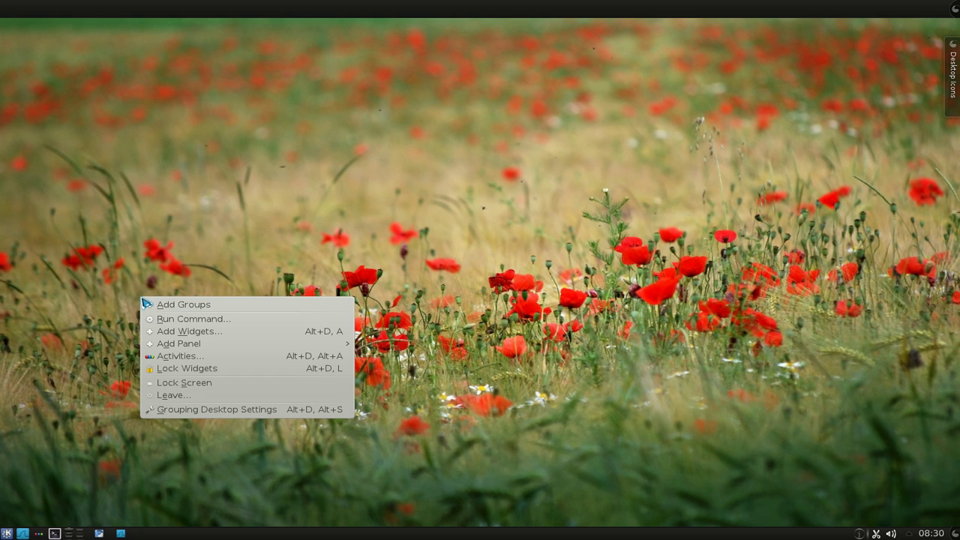
pyautogui.click(153, 306)
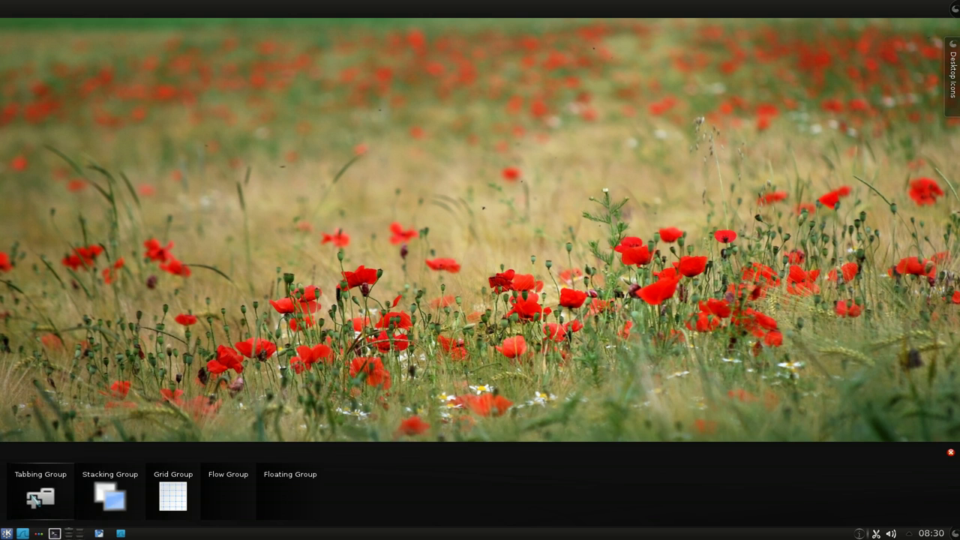
pyautogui.moveTo(33, 496); pyautogui.dragTo(344, 230)
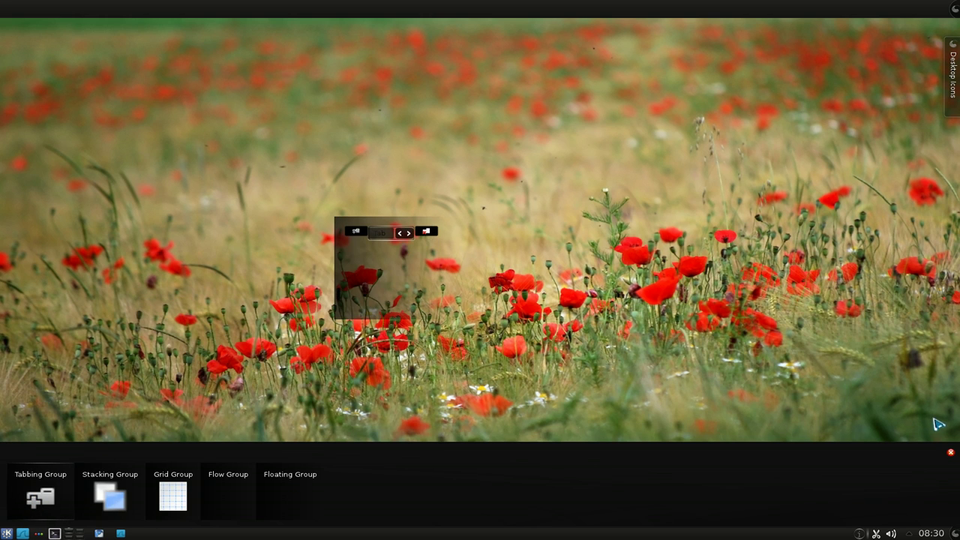
pyautogui.click(951, 454)
pyautogui.moveTo(420, 308)
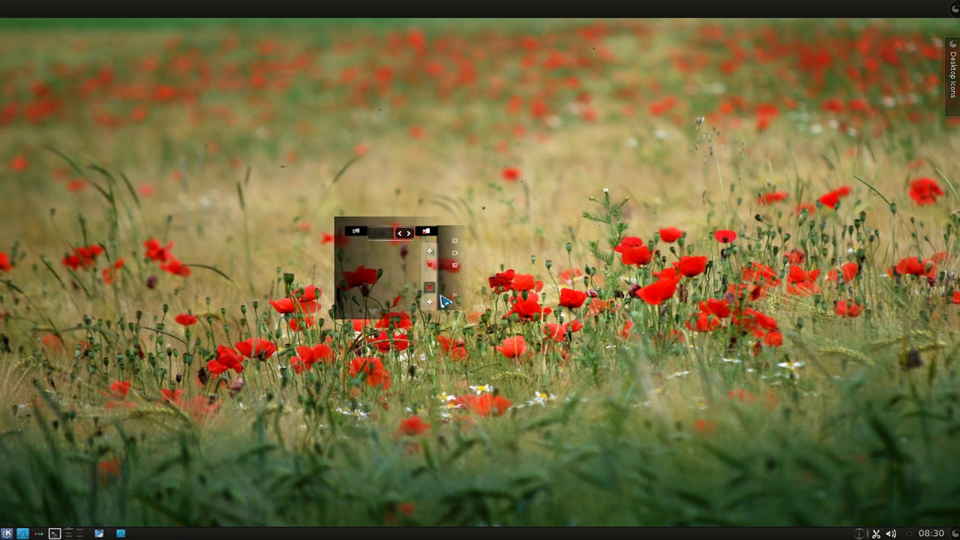
pyautogui.moveTo(458, 250); pyautogui.dragTo(701, 224)
pyautogui.moveTo(608, 195); pyautogui.dragTo(608, 146)
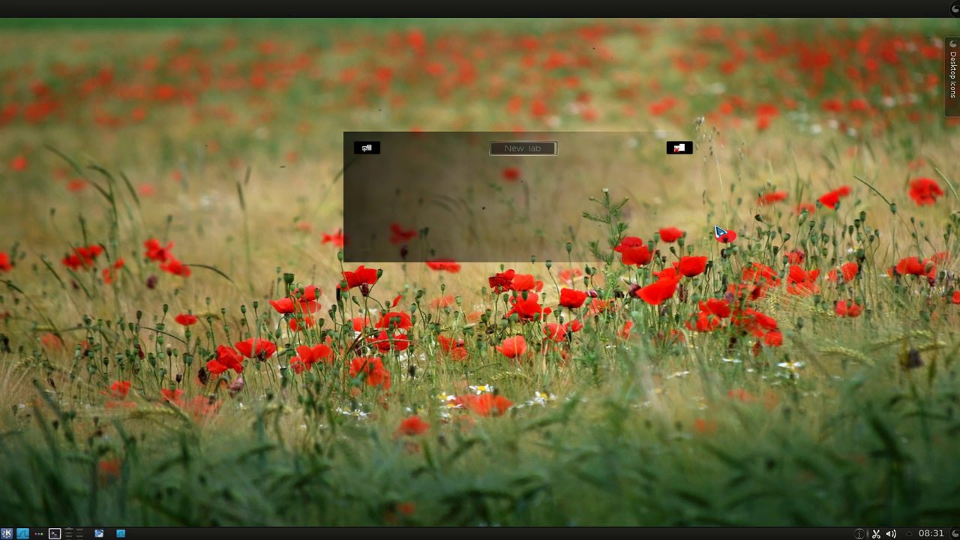
pyautogui.moveTo(654, 198)
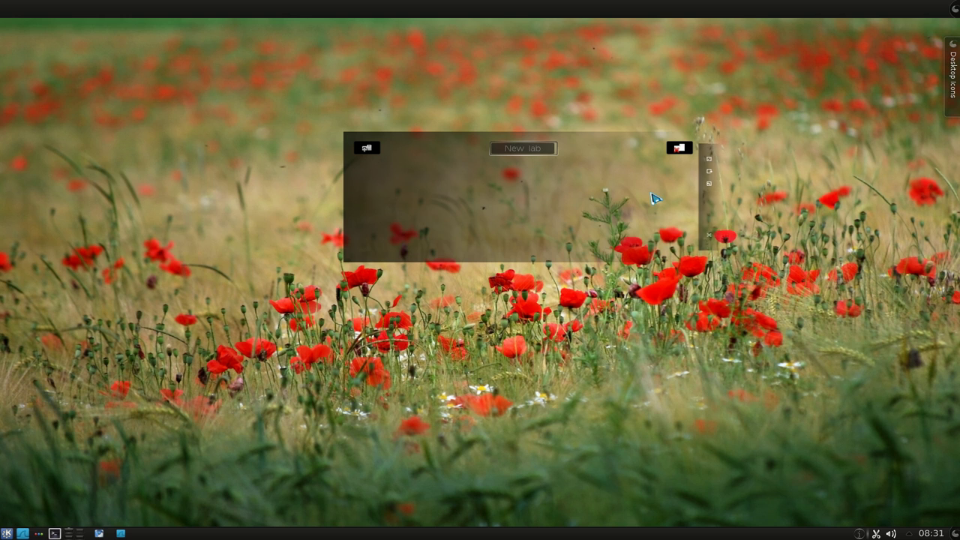
pyautogui.click(713, 241)
pyautogui.rightClick(657, 20)
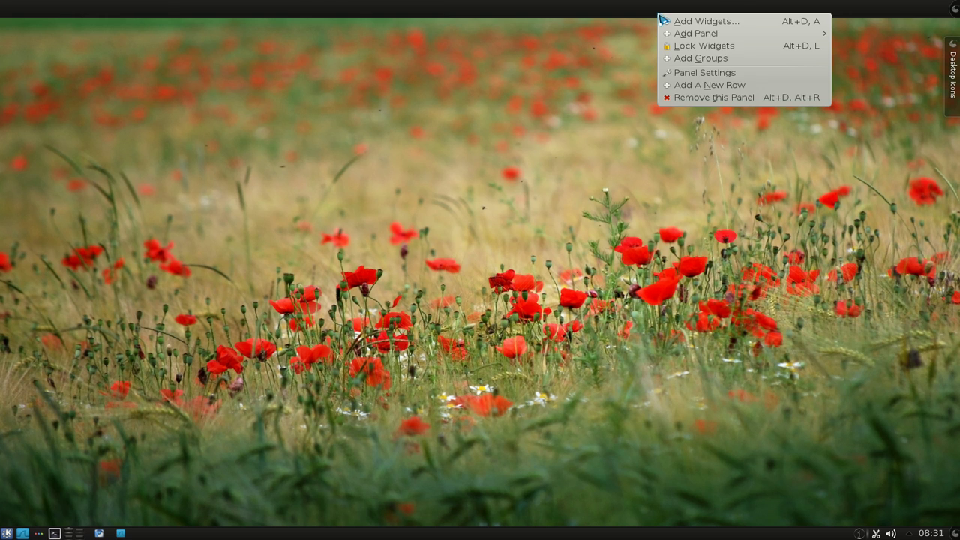
pyautogui.click(686, 97)
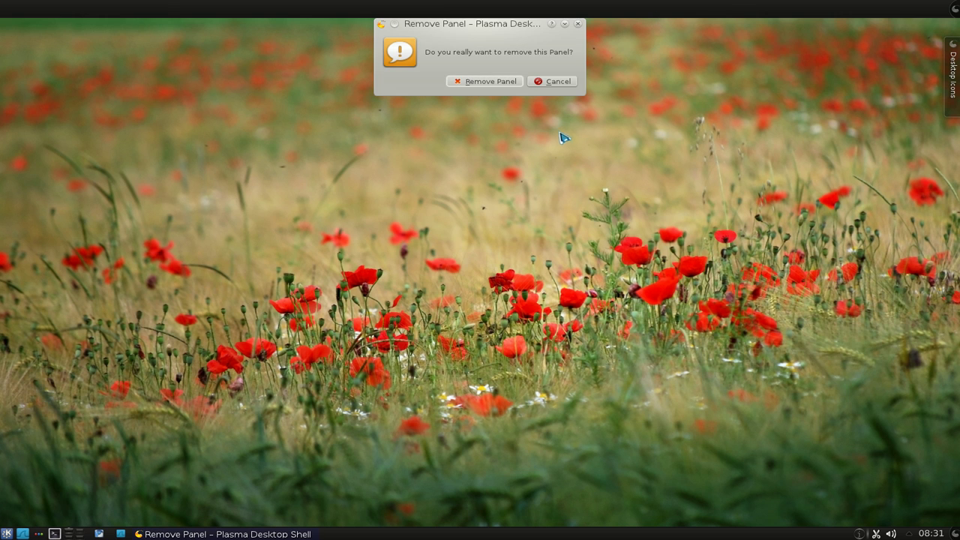
pyautogui.click(491, 81)
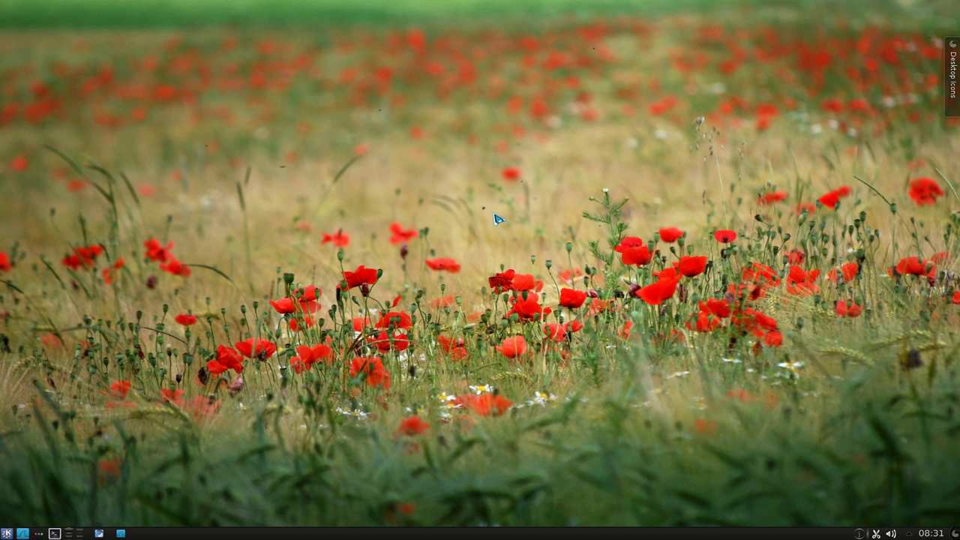
# Switch to the wheat-field grid activity with Super+Tab and check the auto-hide panels at each screen edge.
pyautogui.press('super+Tab')
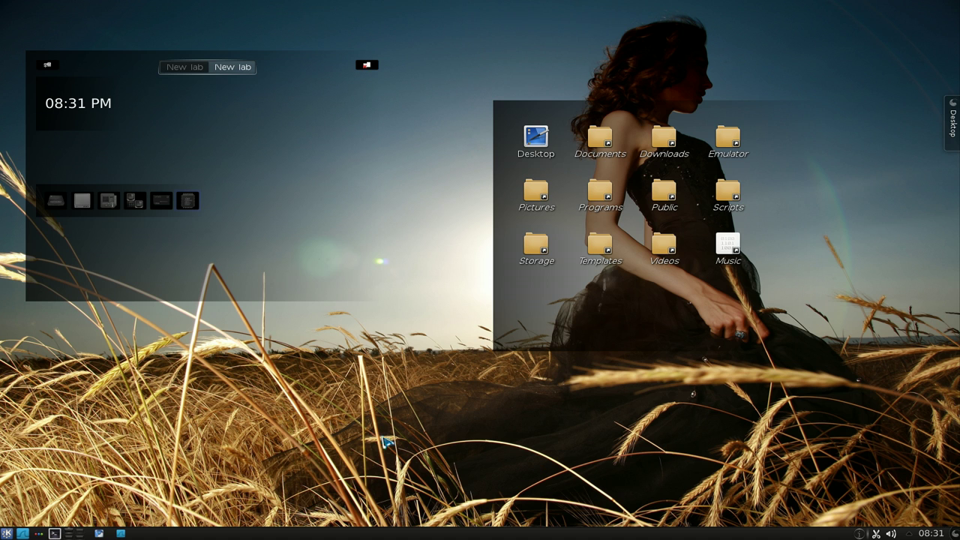
pyautogui.moveTo(290, 9)
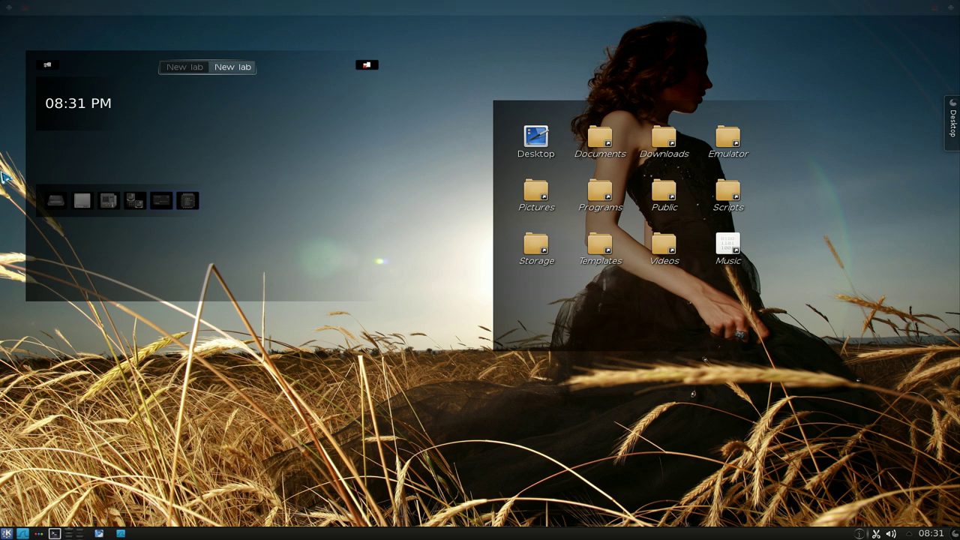
pyautogui.moveTo(15, 172)
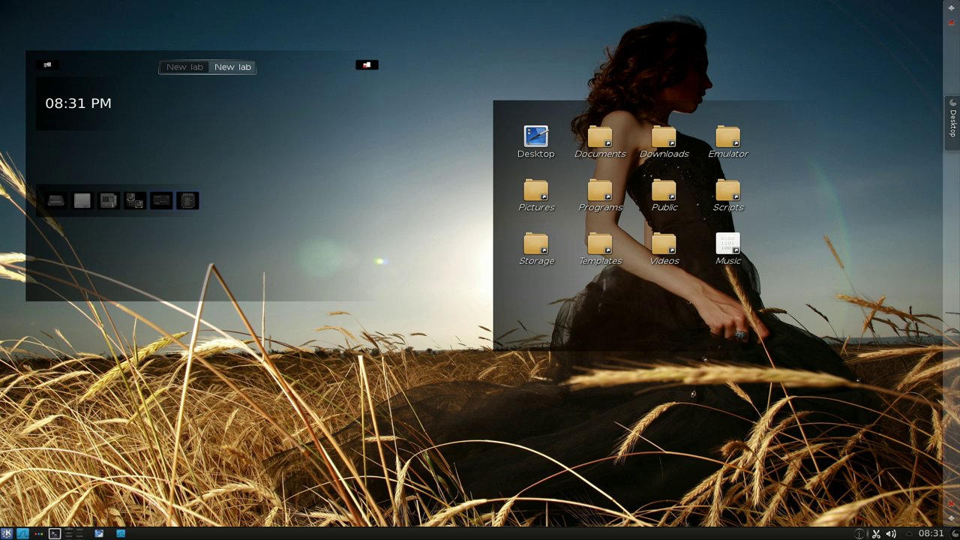
pyautogui.moveTo(952, 206)
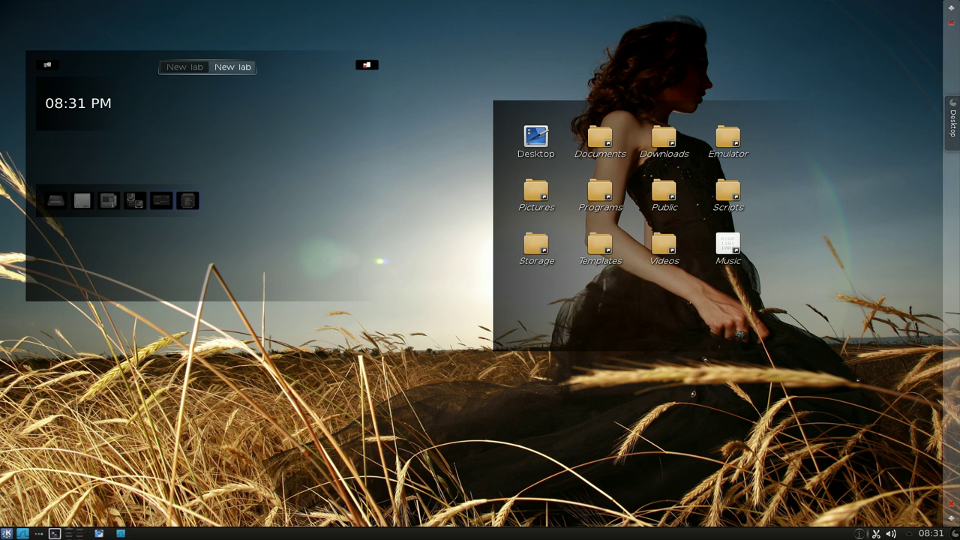
pyautogui.moveTo(890, 522)
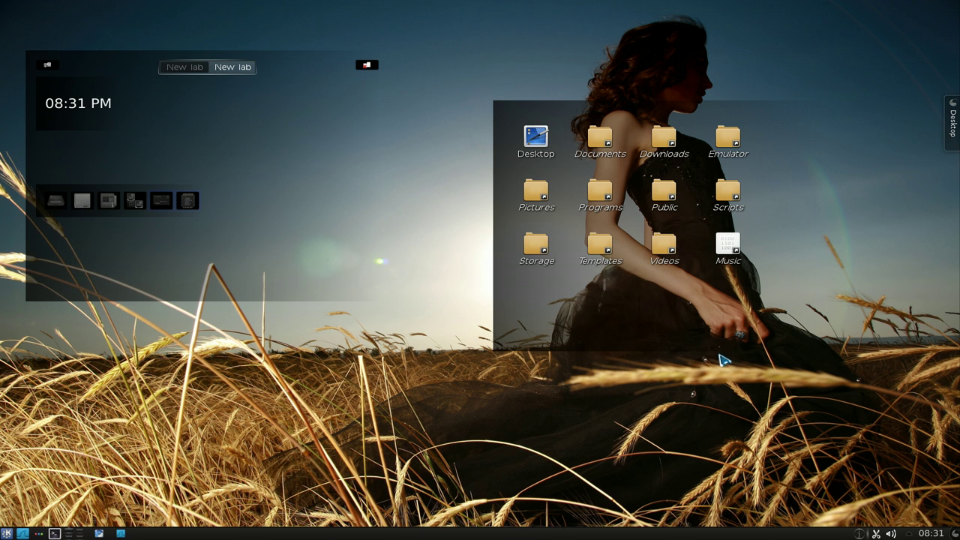
# Move the clock group down and right and the folder view up and right on the grid.
pyautogui.moveTo(320, 72)
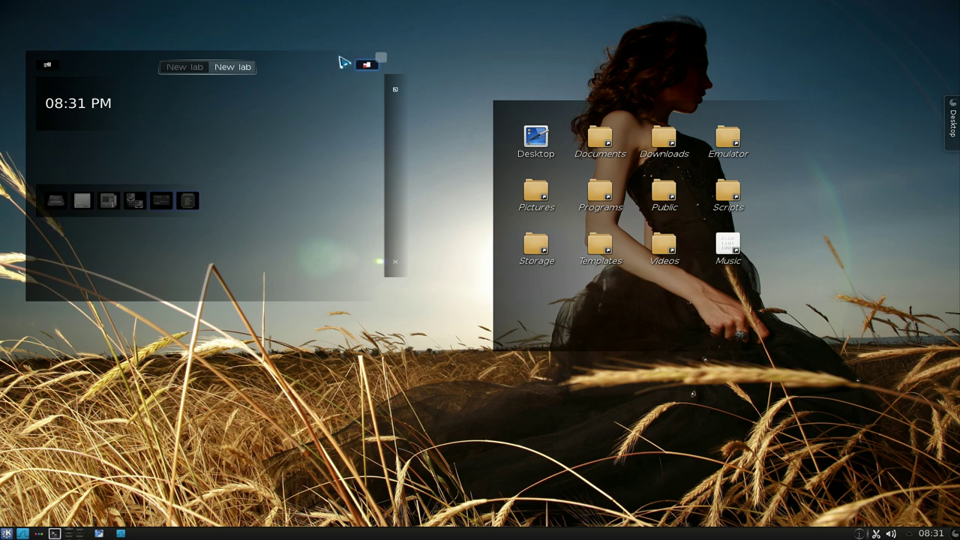
pyautogui.moveTo(332, 65); pyautogui.dragTo(359, 87)
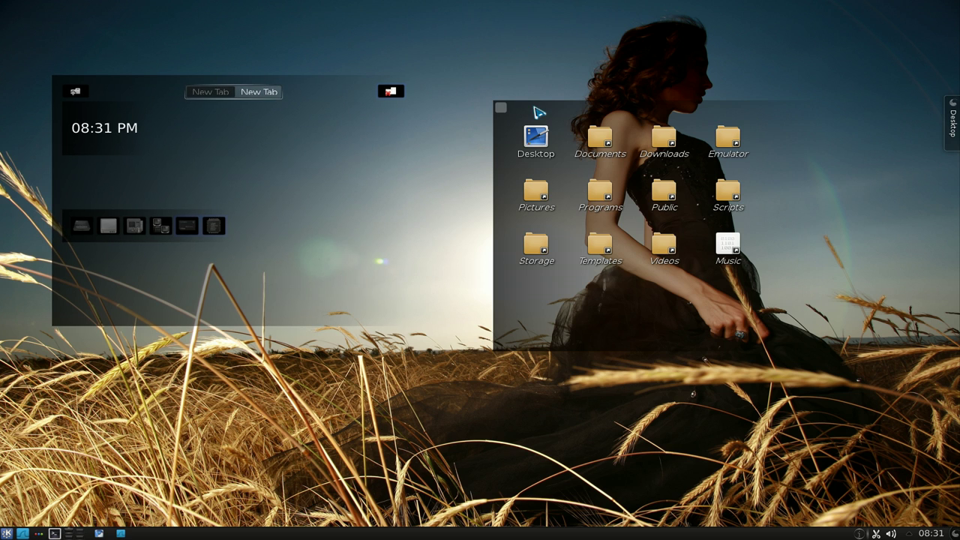
pyautogui.moveTo(538, 113); pyautogui.dragTo(557, 80)
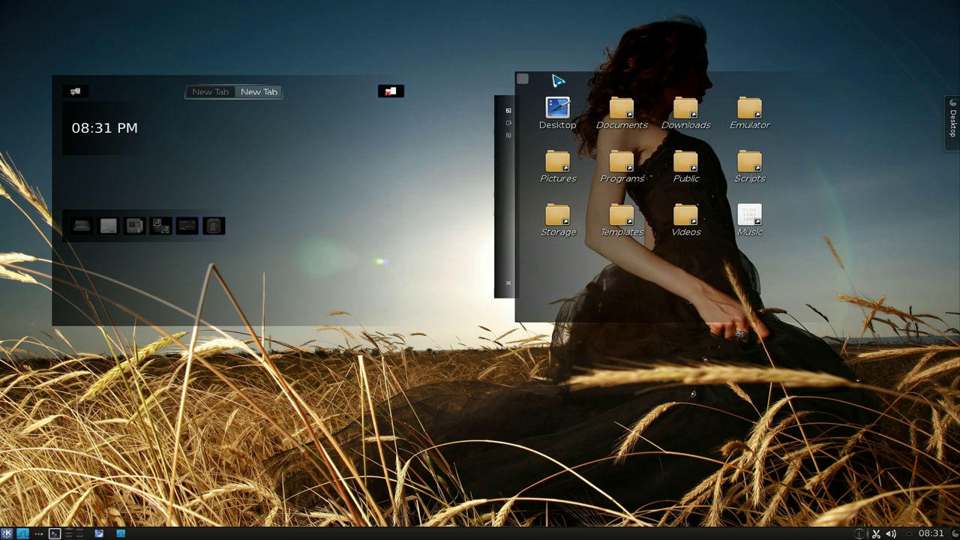
pyautogui.rightClick(445, 64)
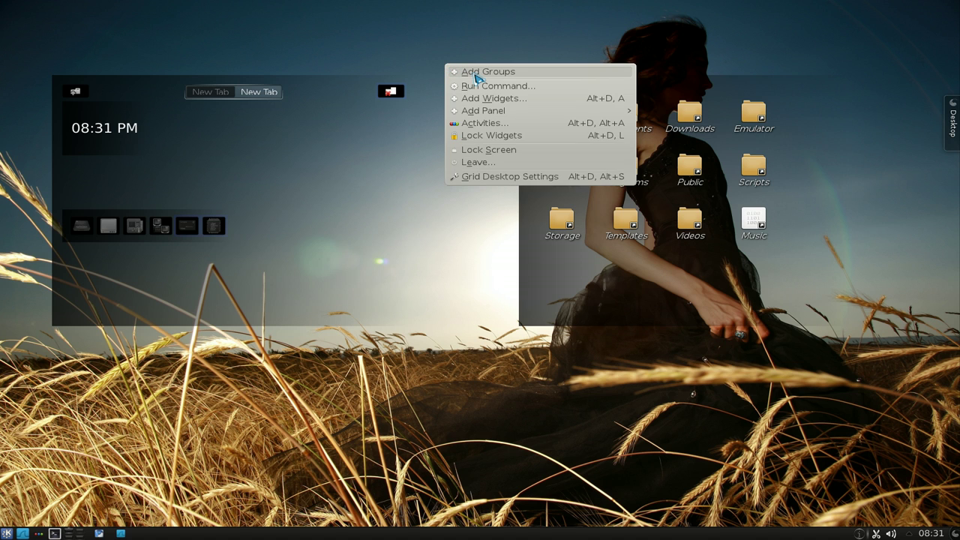
pyautogui.click(477, 75)
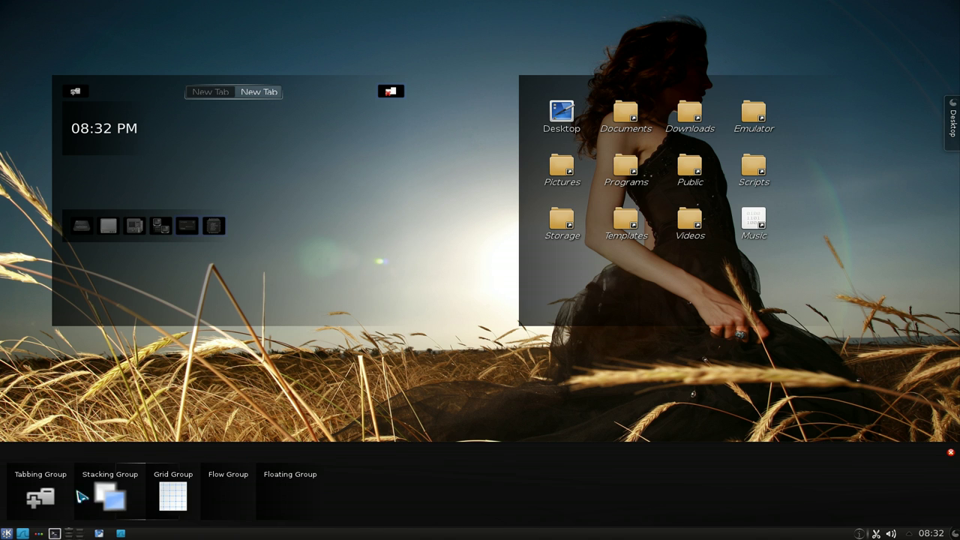
pyautogui.click(950, 453)
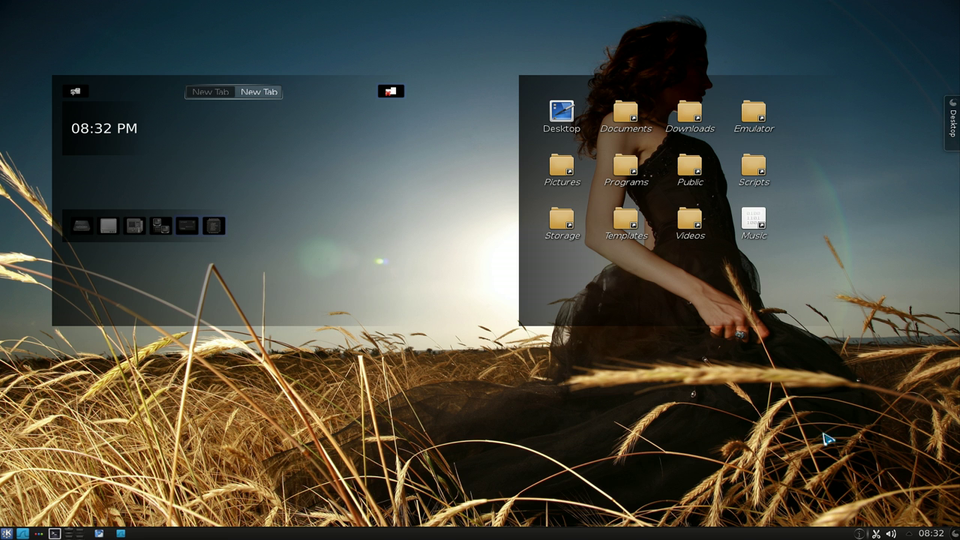
pyautogui.moveTo(785, 86)
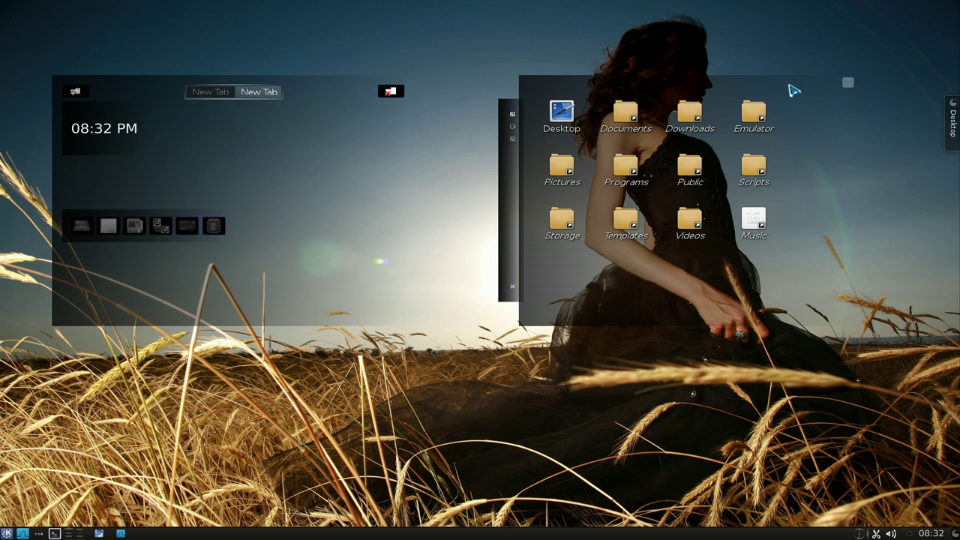
pyautogui.moveTo(793, 90)
pyautogui.mouseDown()
pyautogui.moveTo(806, 103)
pyautogui.moveTo(805, 86)
pyautogui.mouseUp()
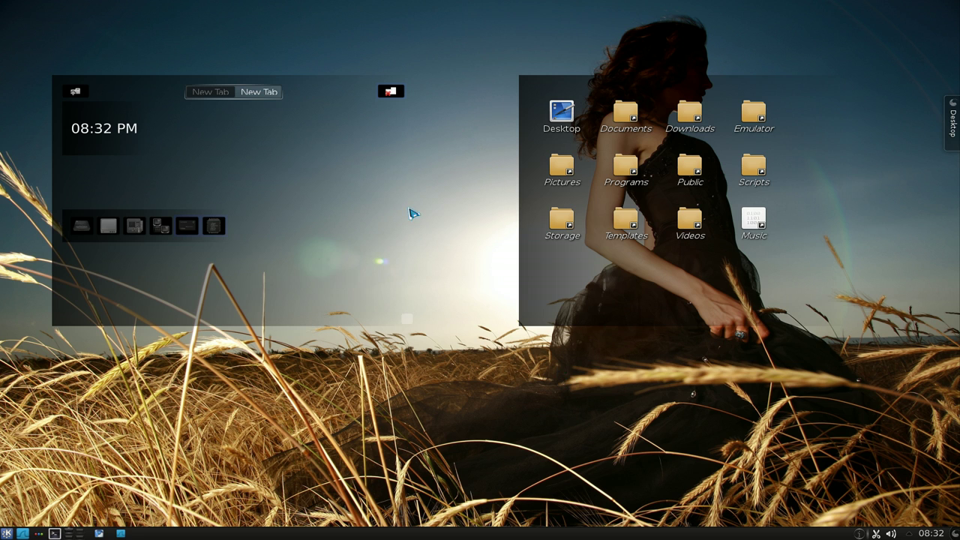
pyautogui.rightClick(426, 361)
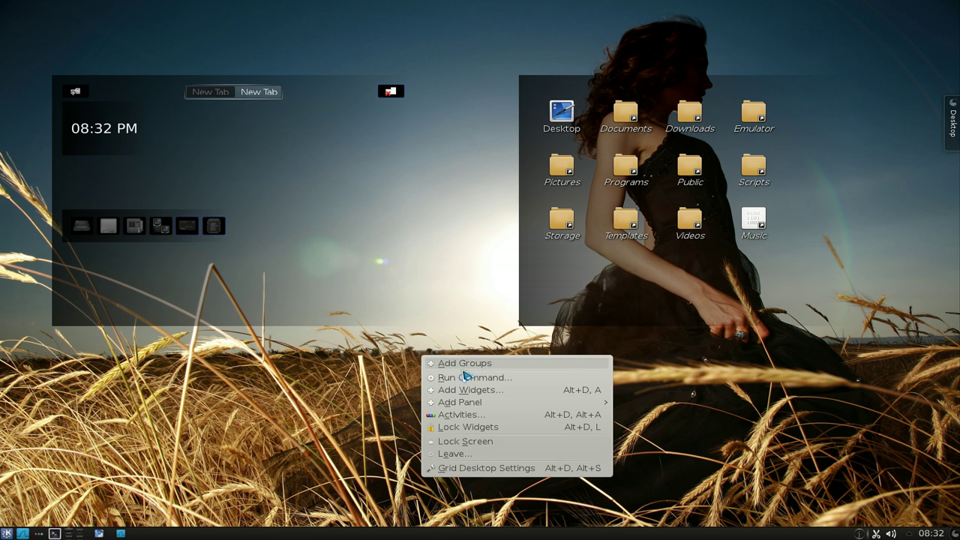
pyautogui.click(319, 403)
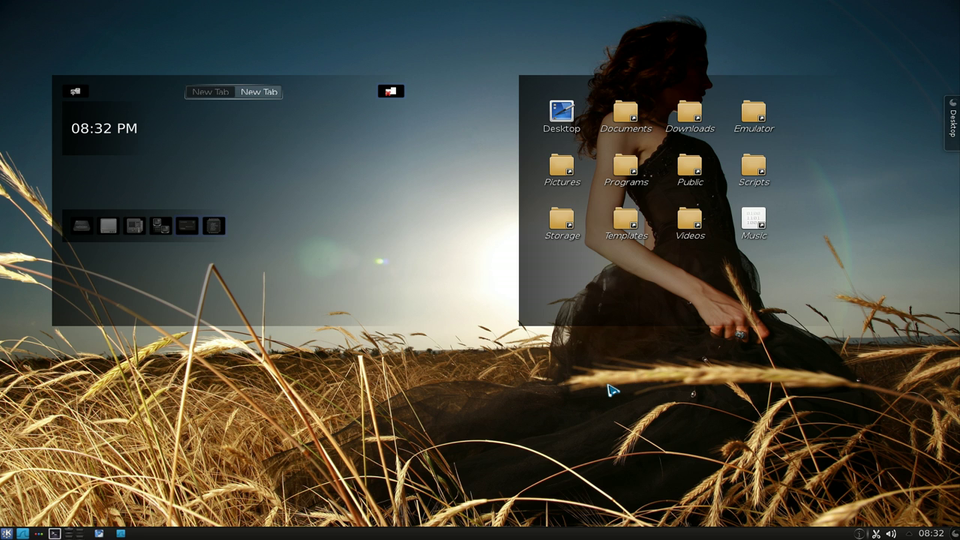
pyautogui.moveTo(739, 96); pyautogui.dragTo(753, 114)
# In a new Yakuake tab, rerun 'aptitude search containment' from history.
pyautogui.press('F12')
pyautogui.hotkey('ctrl', 'shift', 't')
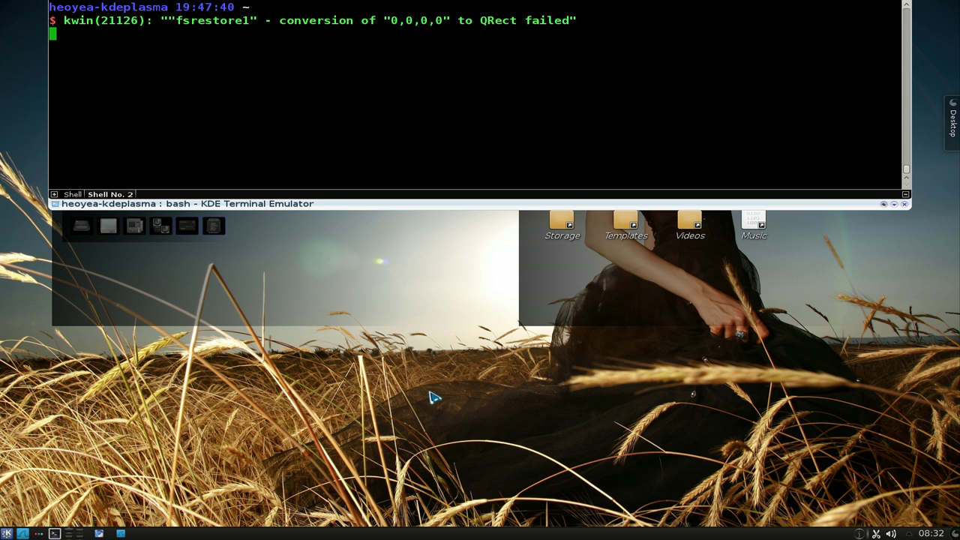
pyautogui.hotkey('ctrl', 'c')
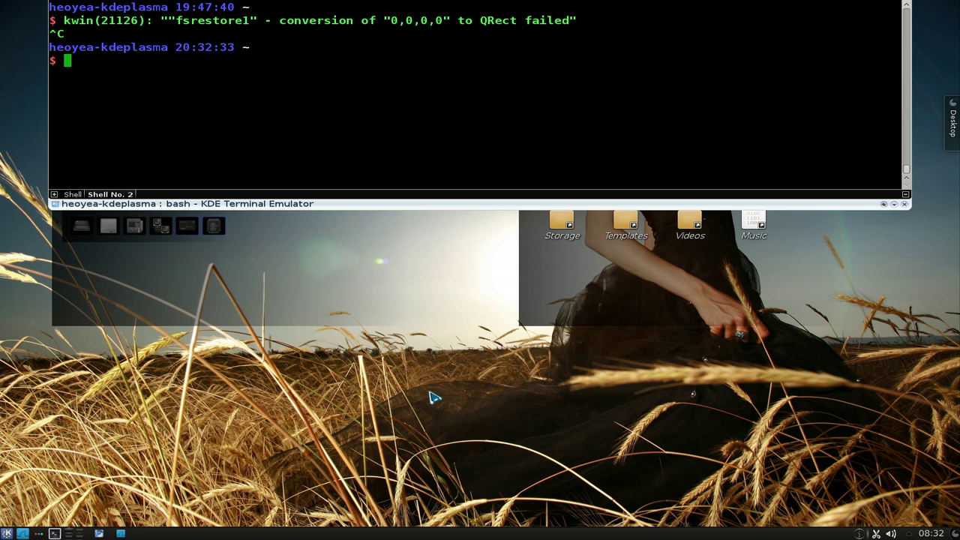
pyautogui.press('Up')
pyautogui.press('Up')
pyautogui.press('Down')
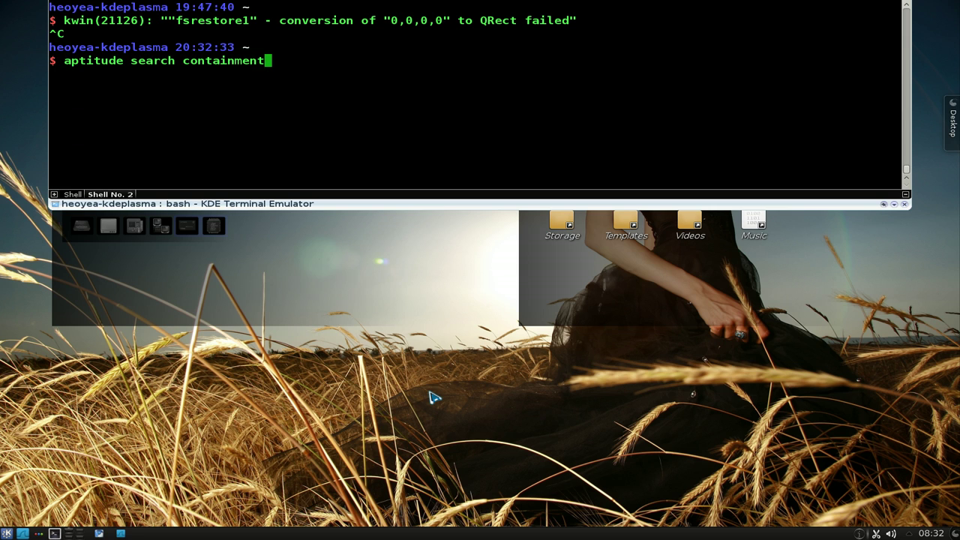
pyautogui.press('Return')
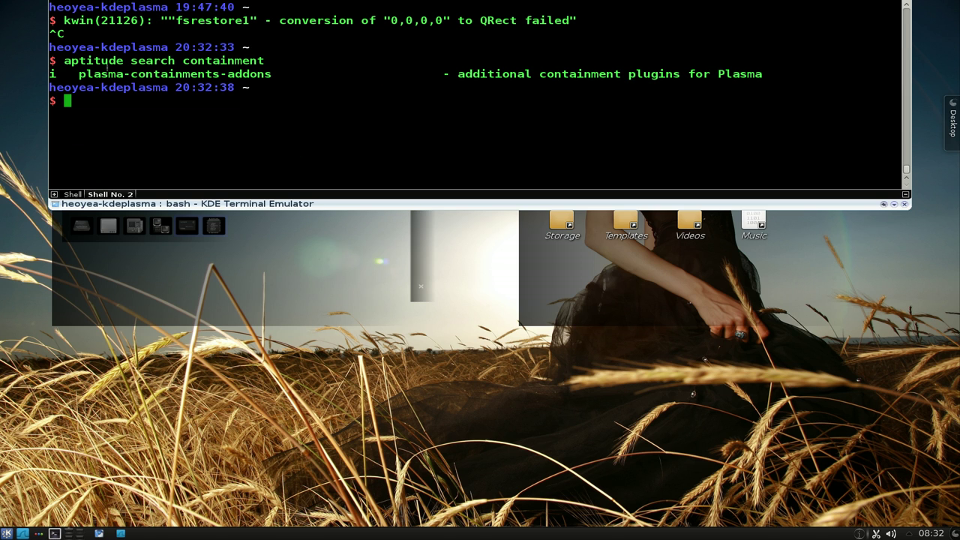
# Highlight plasma-containments-addons in the results, then return to the first shell tab with the screencast.
pyautogui.moveTo(79, 73); pyautogui.dragTo(271, 74)
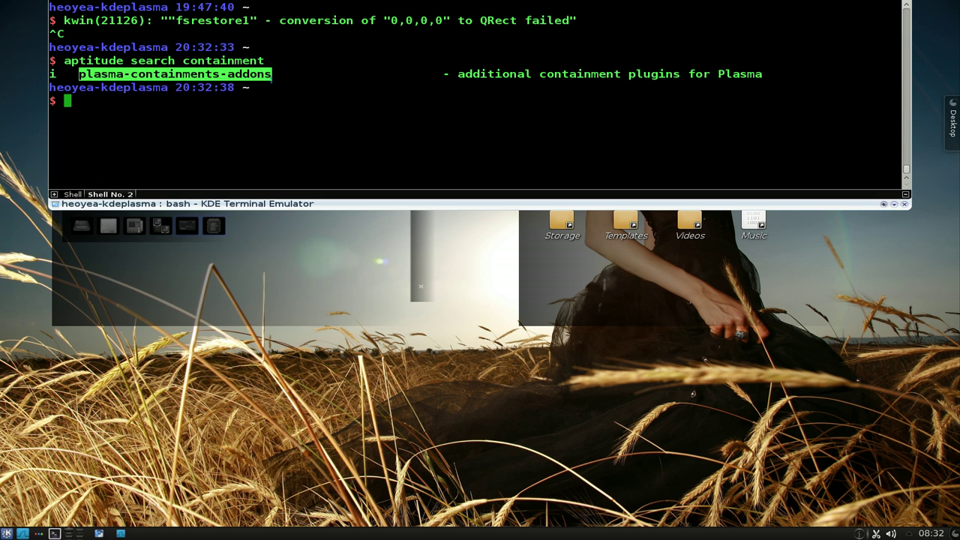
pyautogui.click(245, 111)
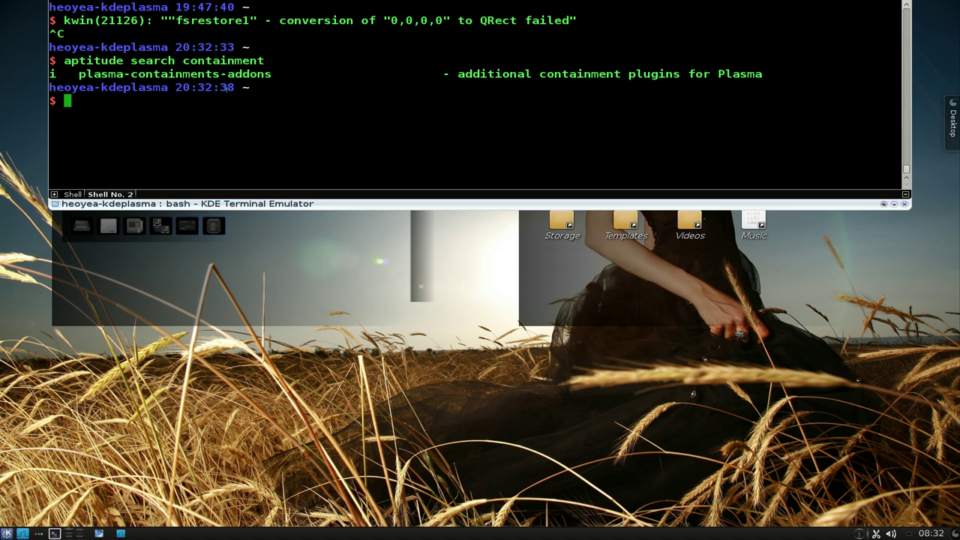
pyautogui.press('F12')
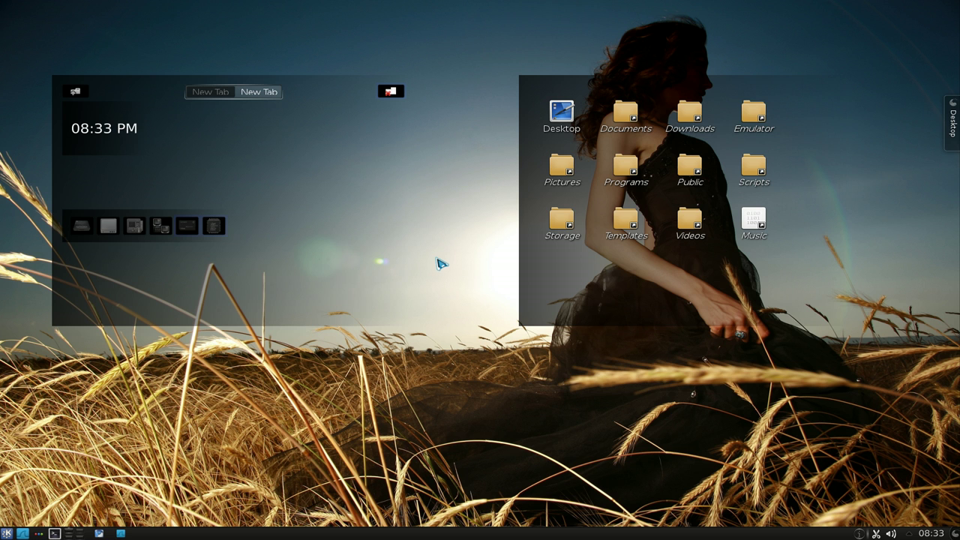
pyautogui.press('F12')
pyautogui.hotkey('shift', 'Left')
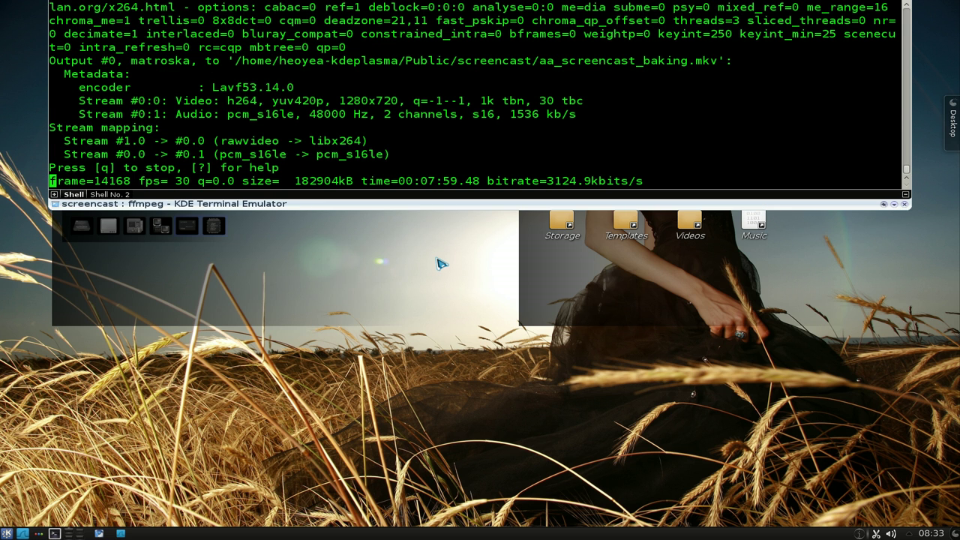